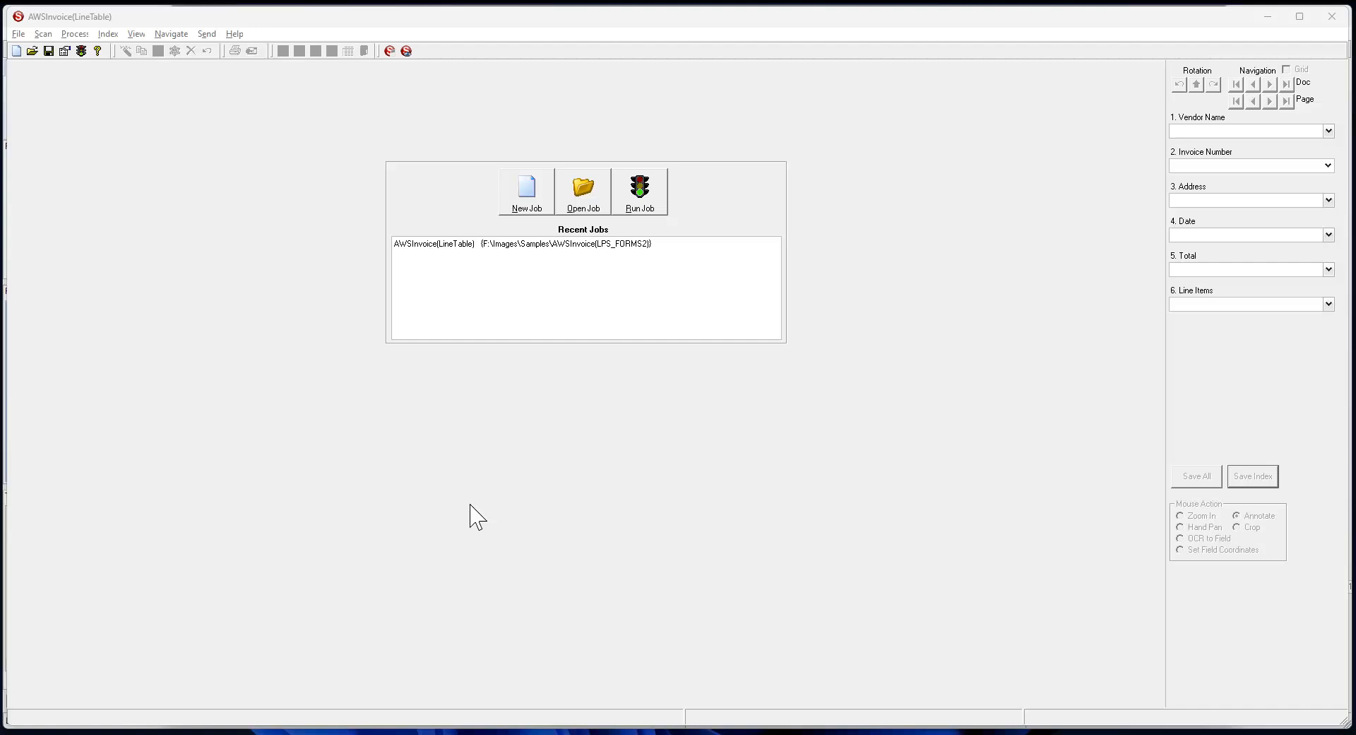
Switch to the browser and read the Cloud OCR wiki sections on the AWSText, AWSForms and AWSInvoice engines.
key("alt+Tab")
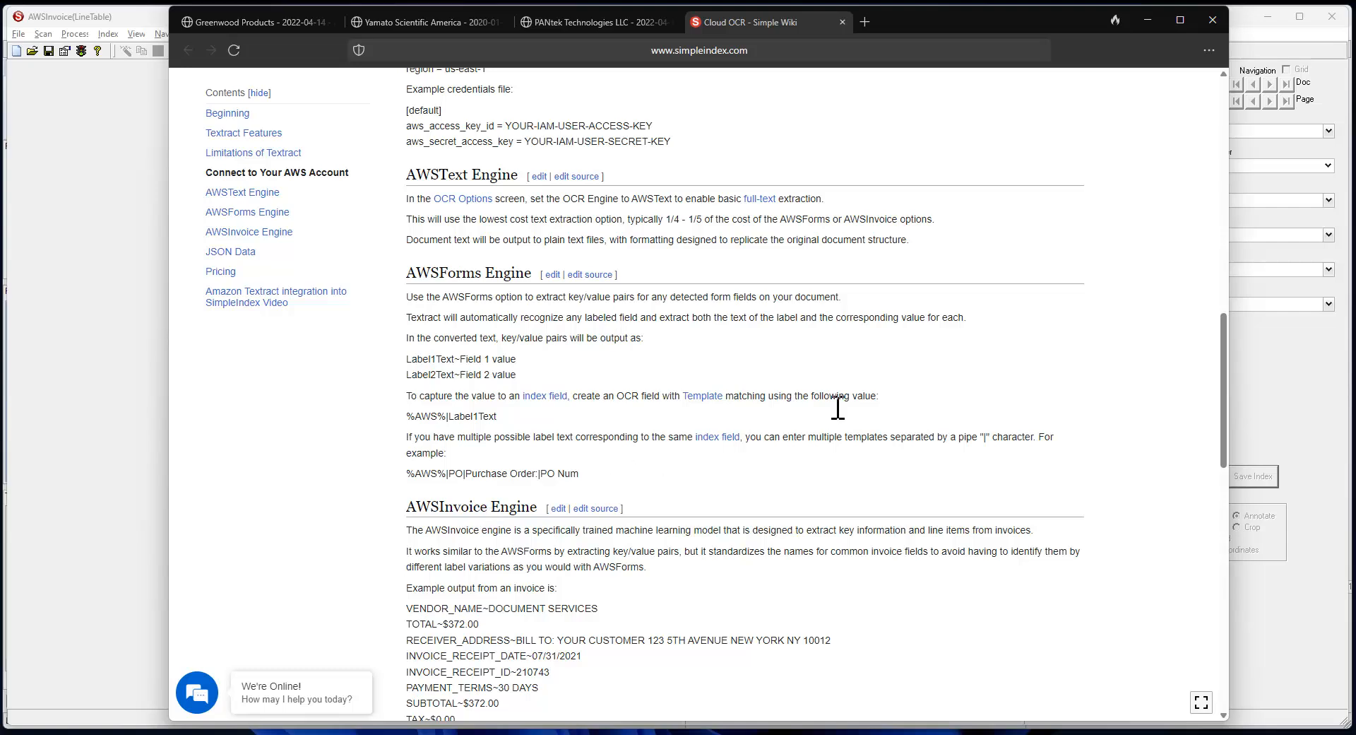
scroll(838, 407, "up", 5)
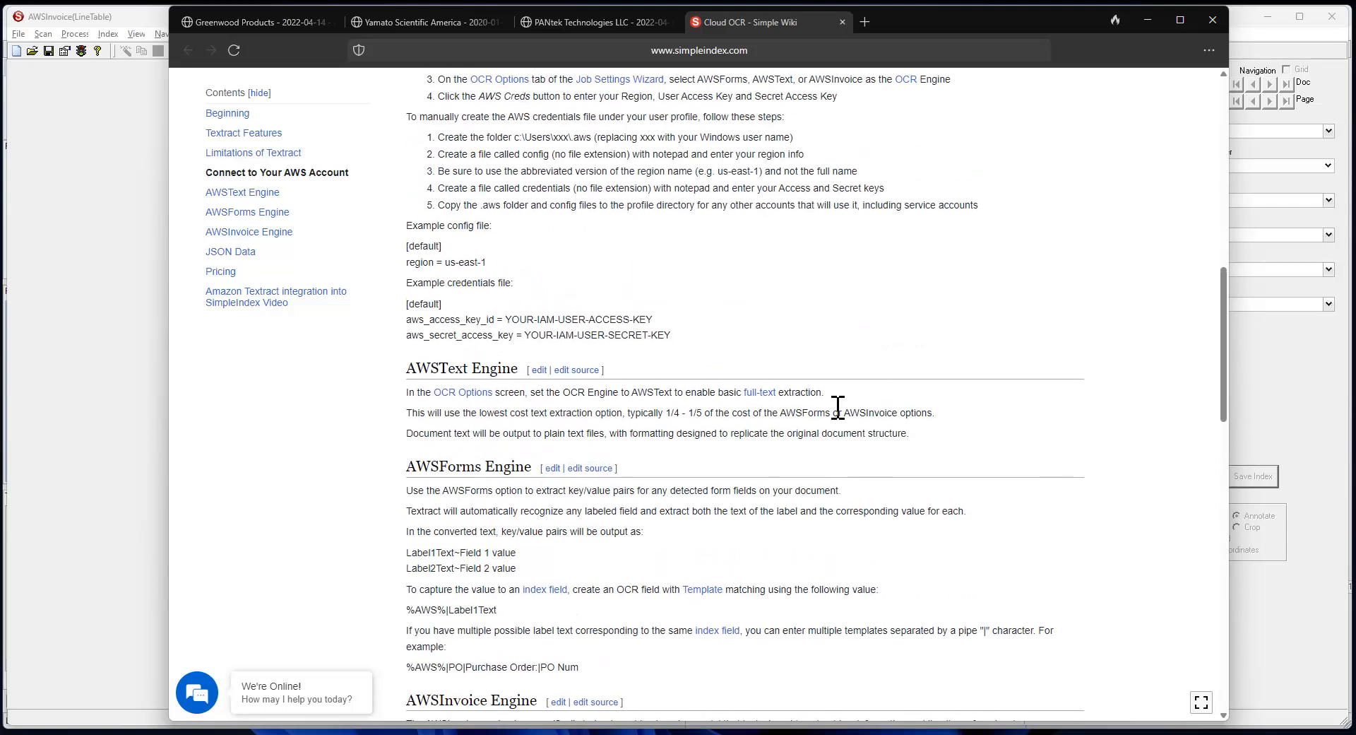
scroll(828, 406, "down", 5)
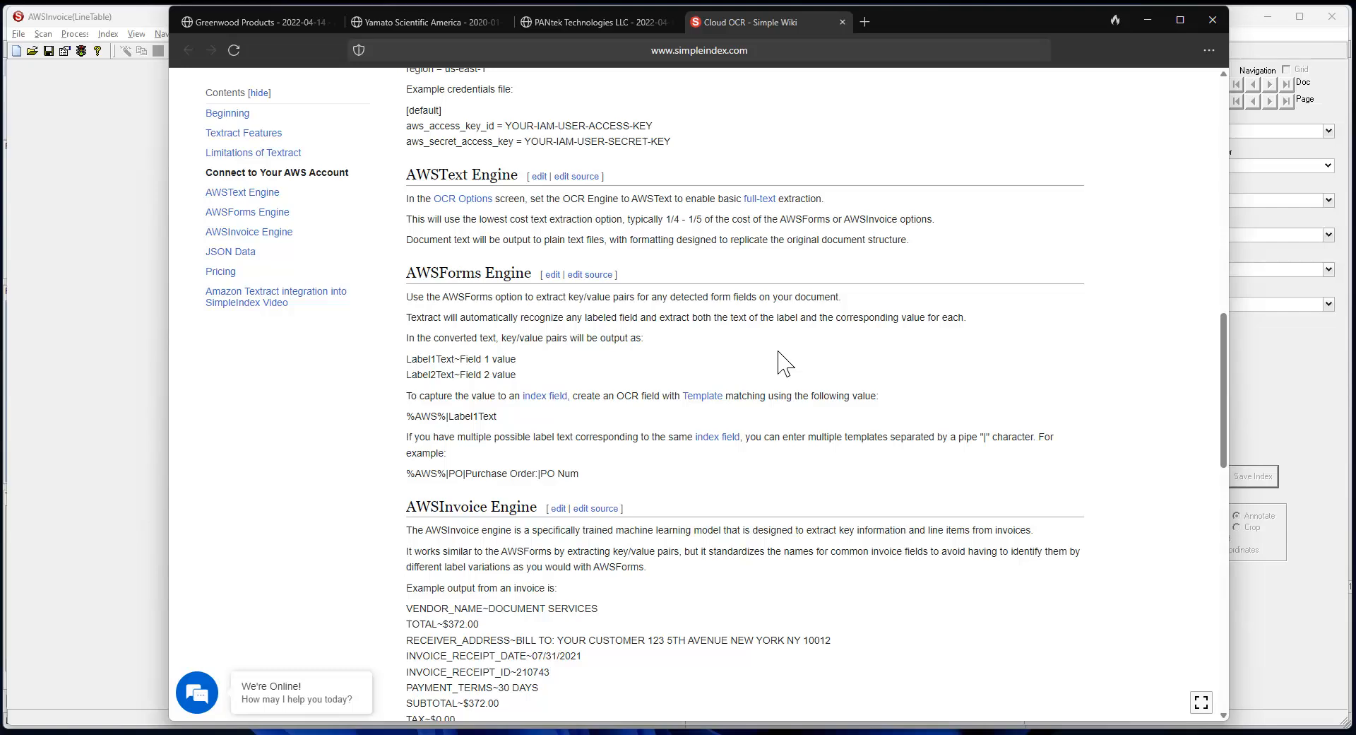
scroll(778, 351, "down", 5)
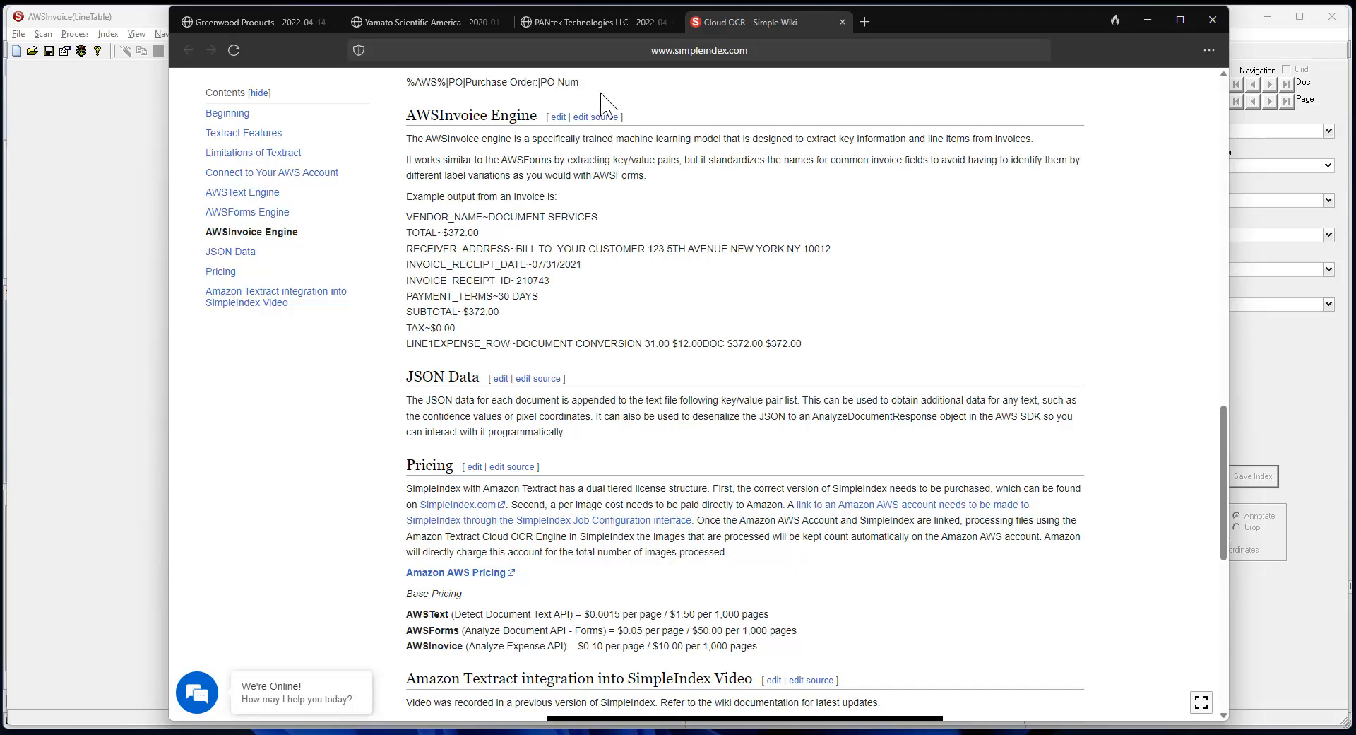
Look through the PANtek Technologies, Yamato Scientific America and Greenwood Products sample invoices, from their headers down to the line items.
left_click(587, 22)
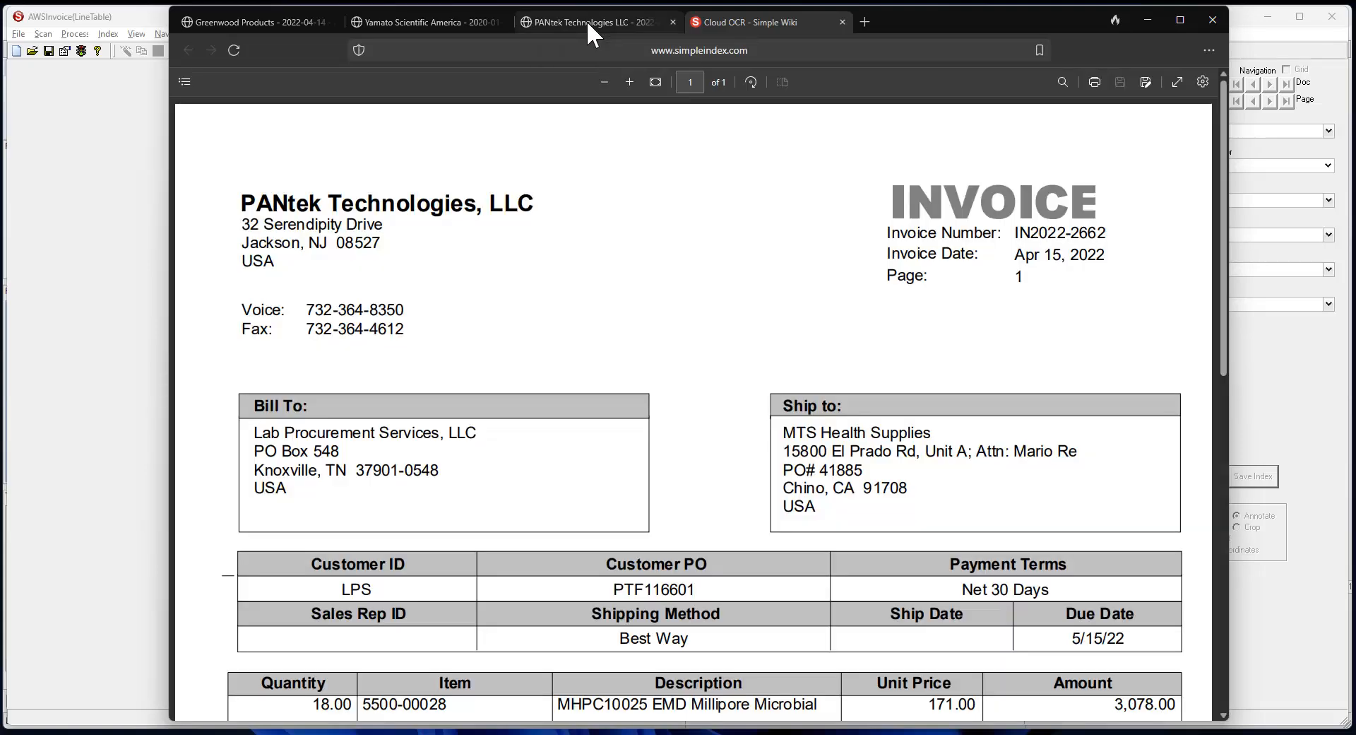
scroll(479, 260, "down", 3)
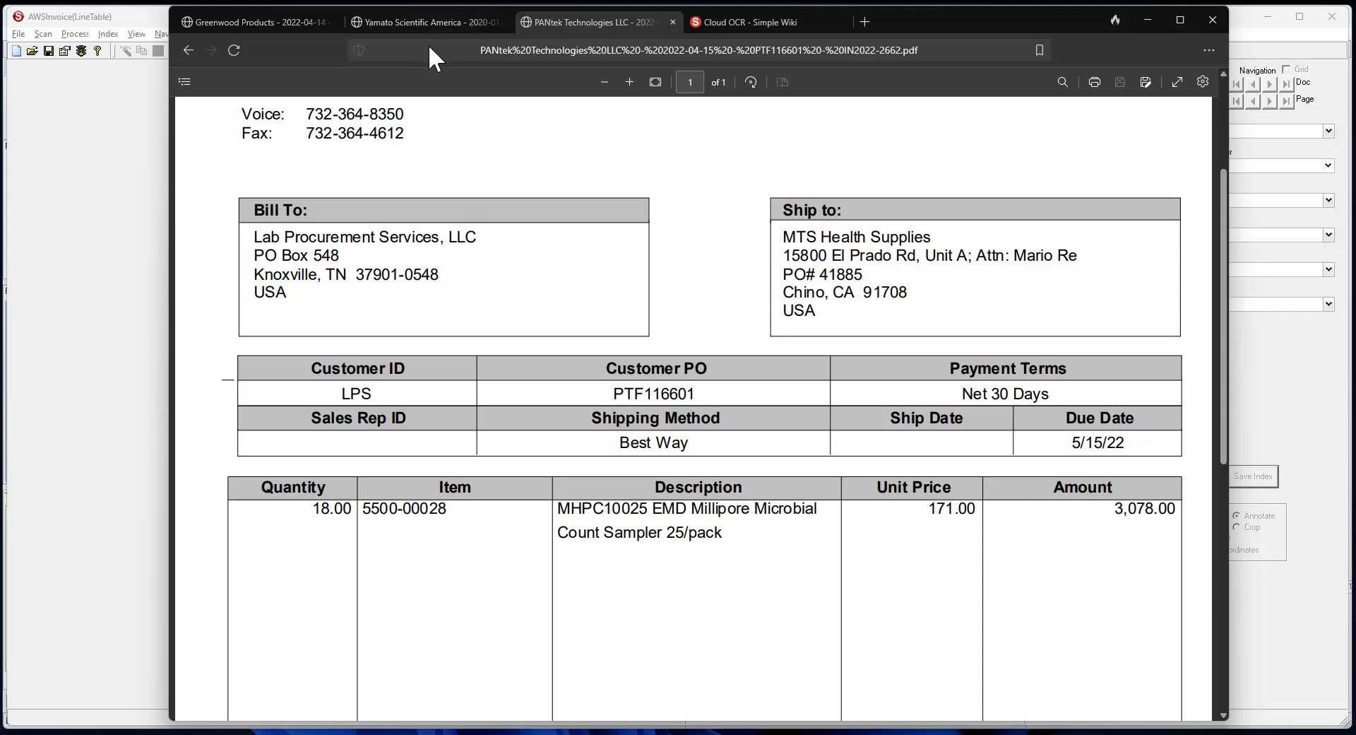
scroll(427, 159, "up", 3)
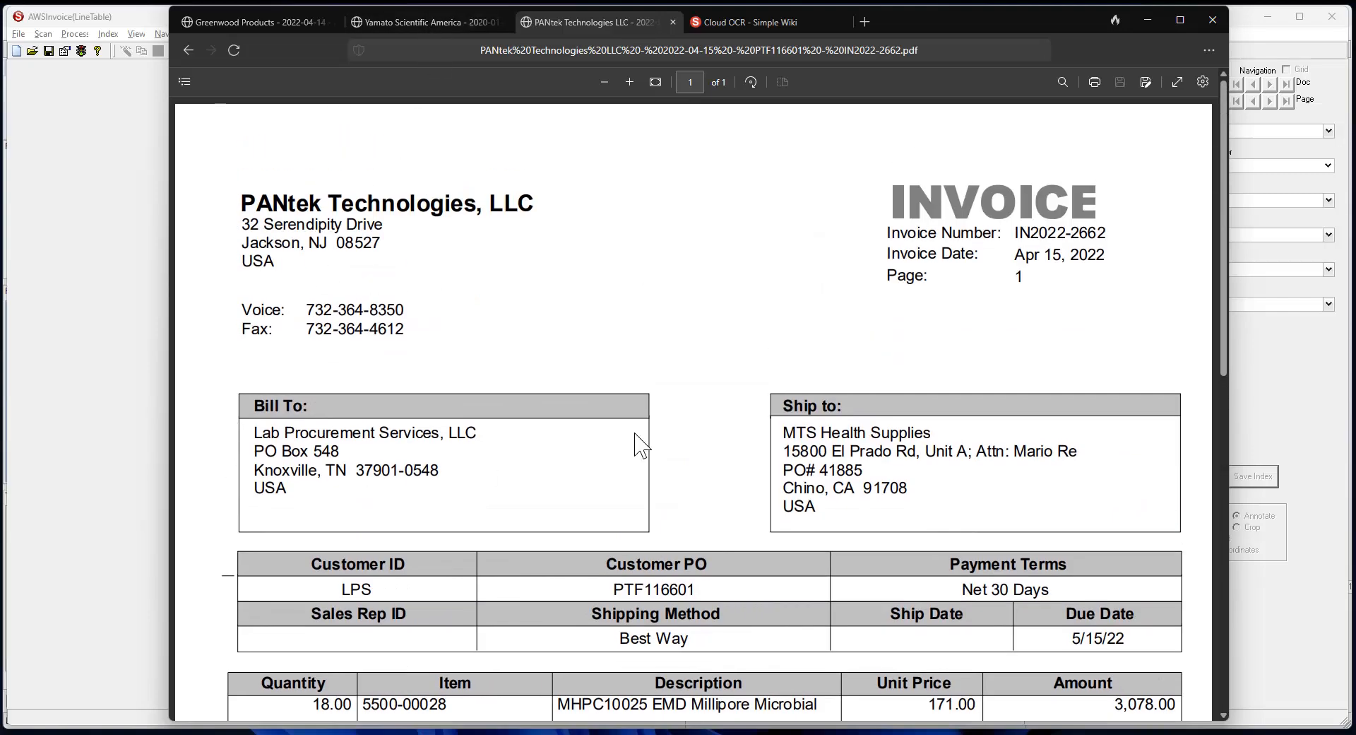
scroll(672, 282, "down", 3)
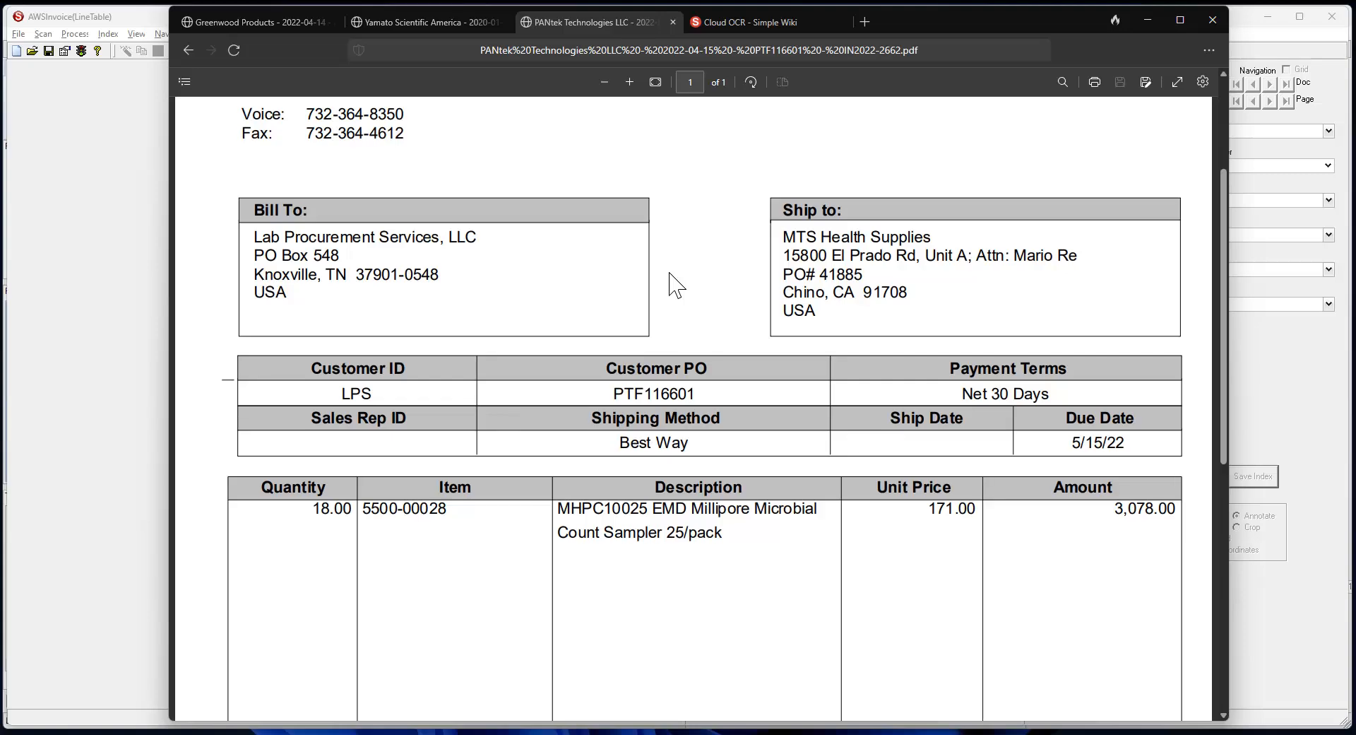
key("ctrl+shift+Tab")
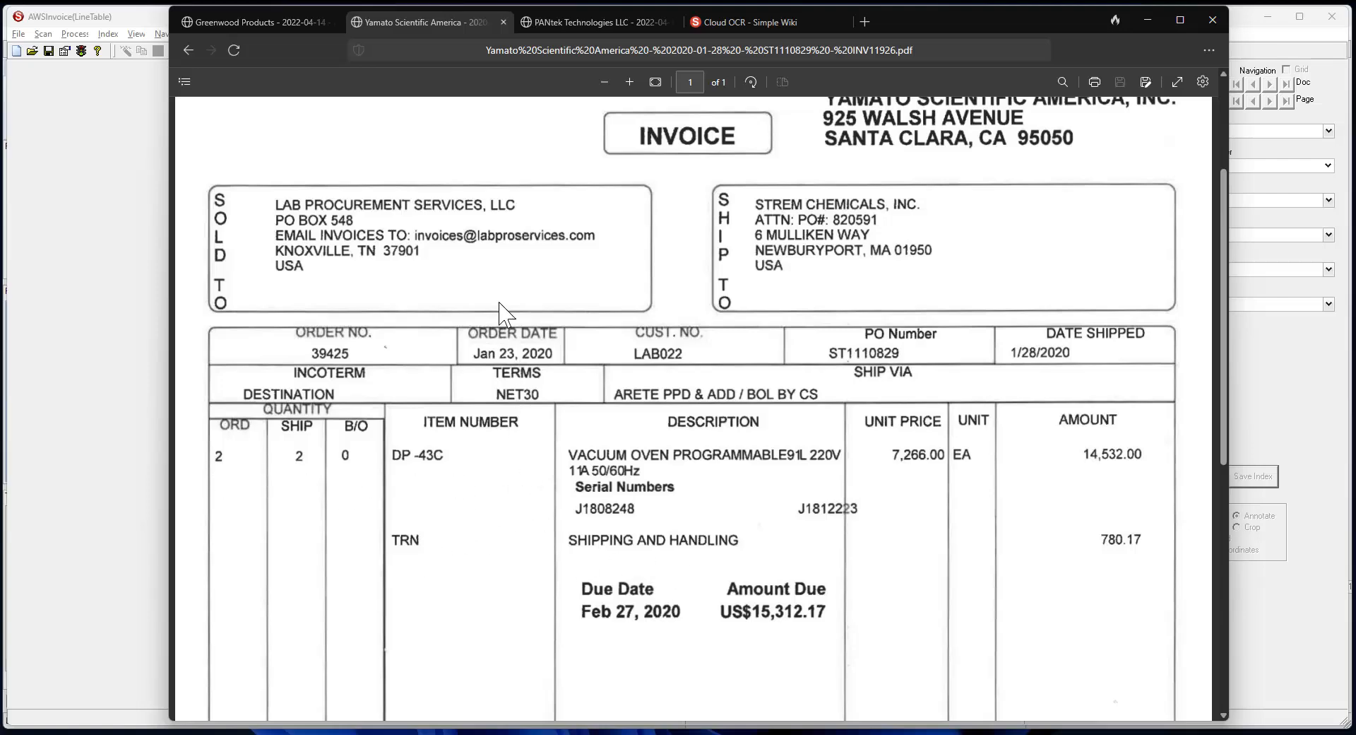
scroll(499, 311, "up", 3)
left_click(277, 26)
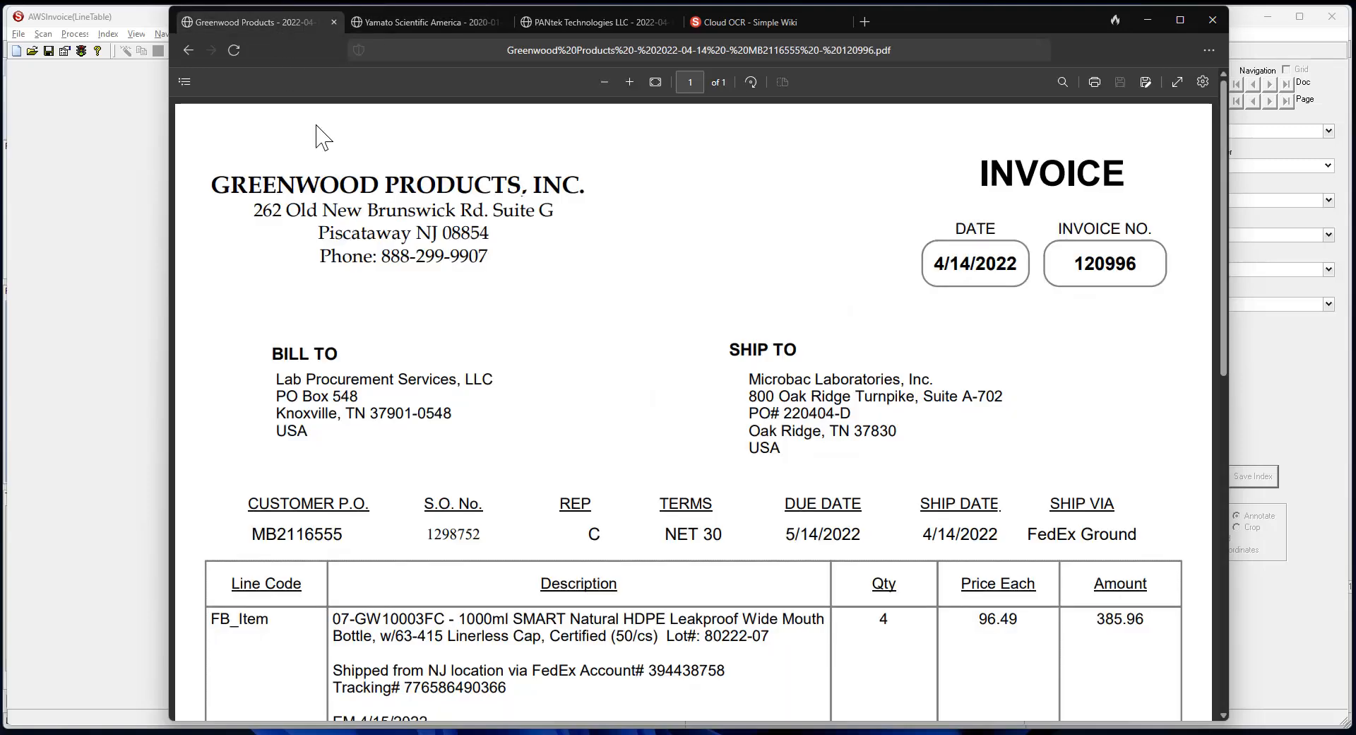
scroll(315, 134, "down", 3)
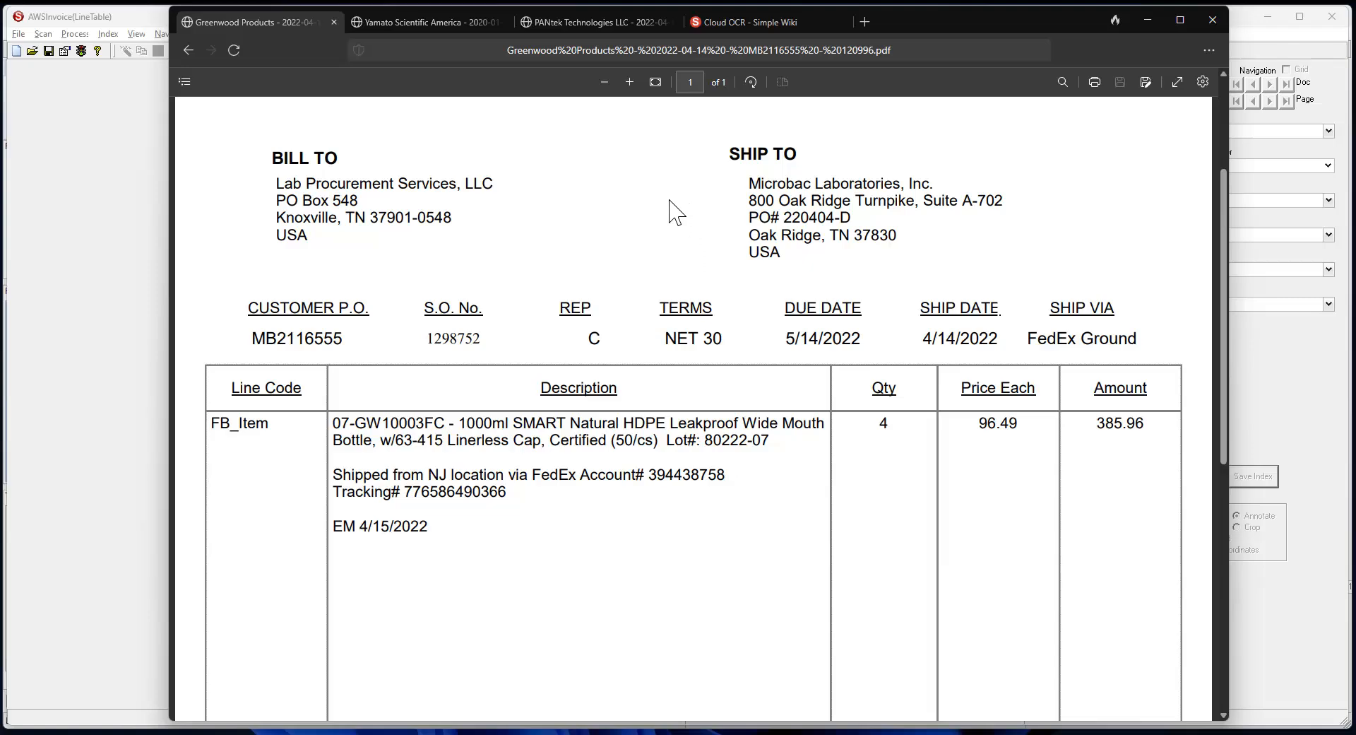
Return to SimpleIndex, open the job's configuration wizard and review the OCR engine choices, keeping AWSInvoice selected.
left_click(132, 290)
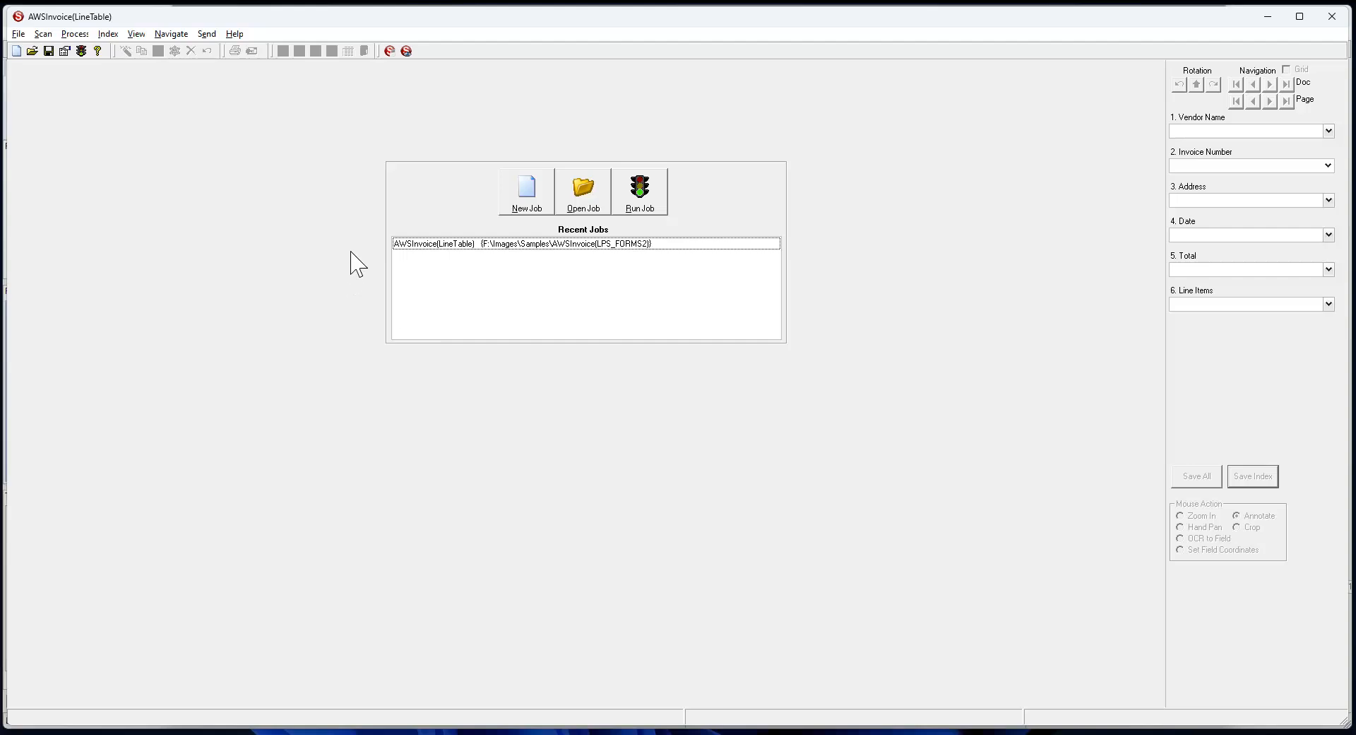
left_click(62, 57)
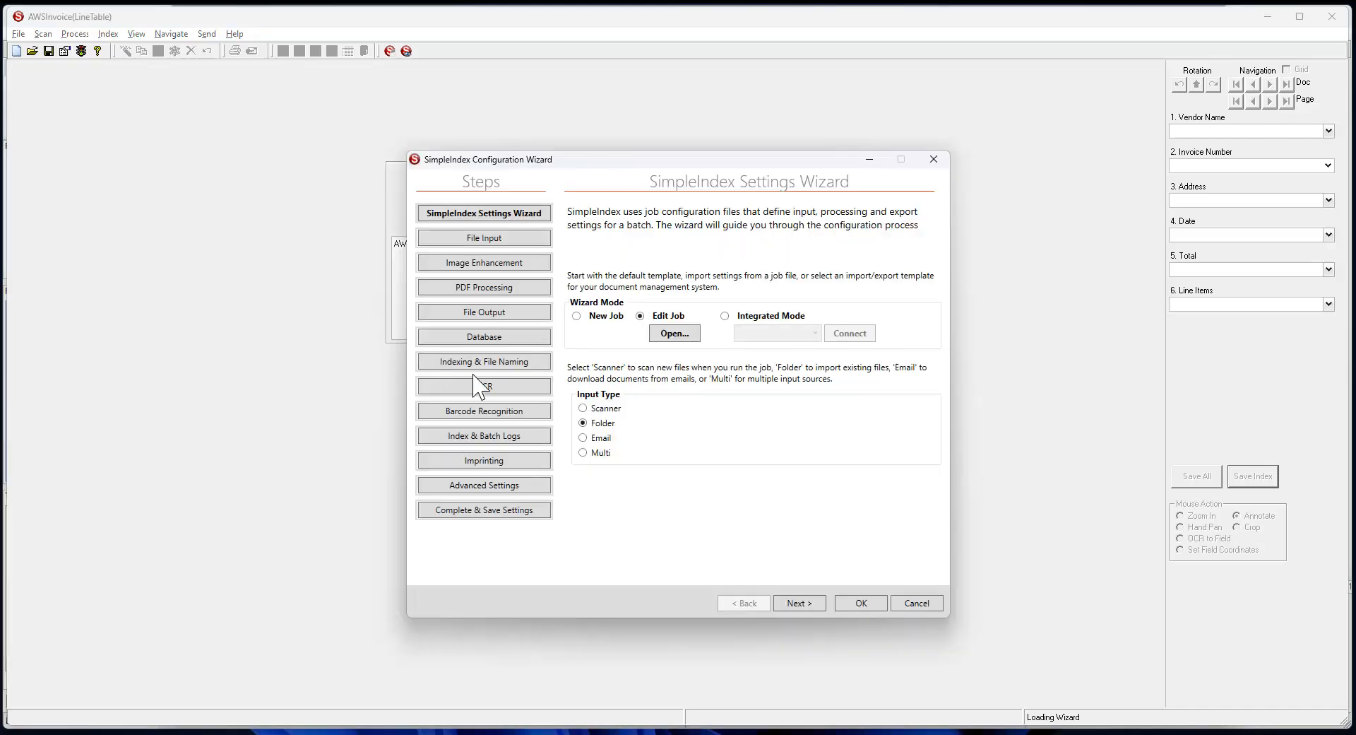
left_click(492, 398)
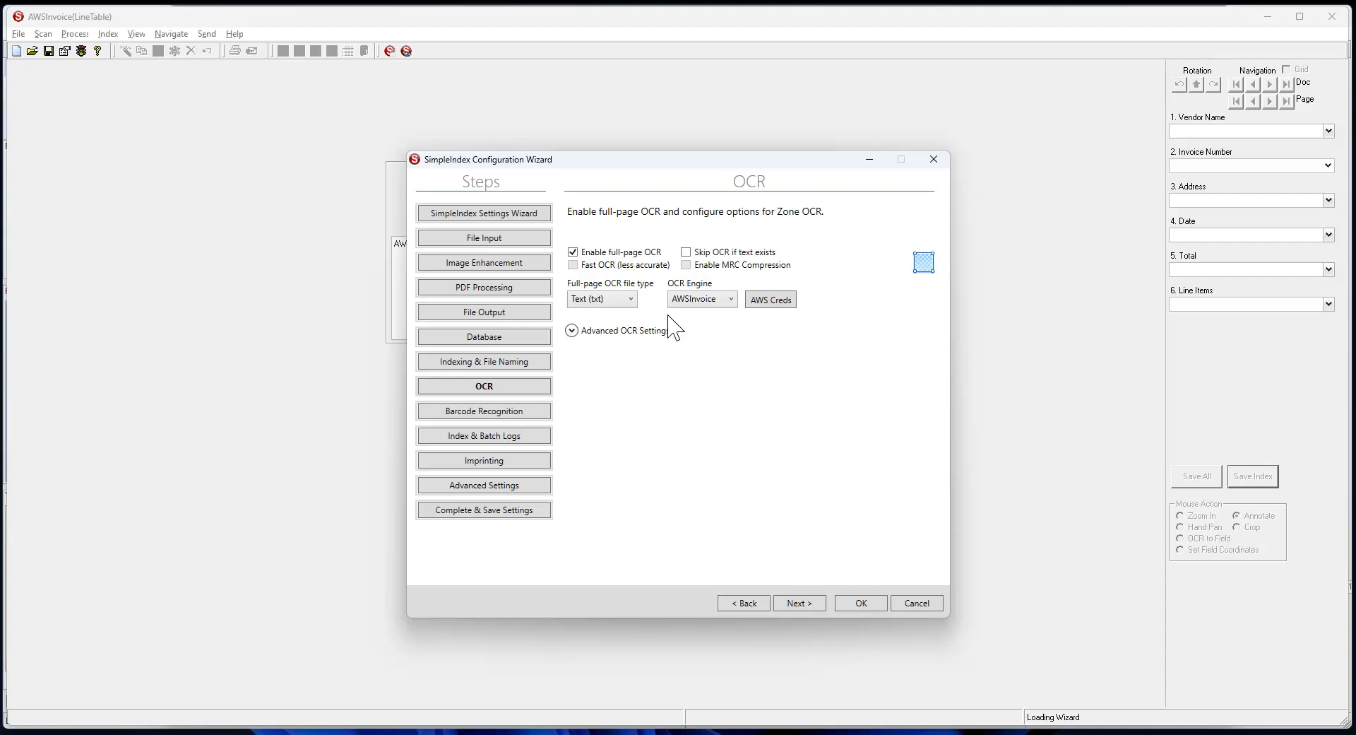
left_click(731, 301)
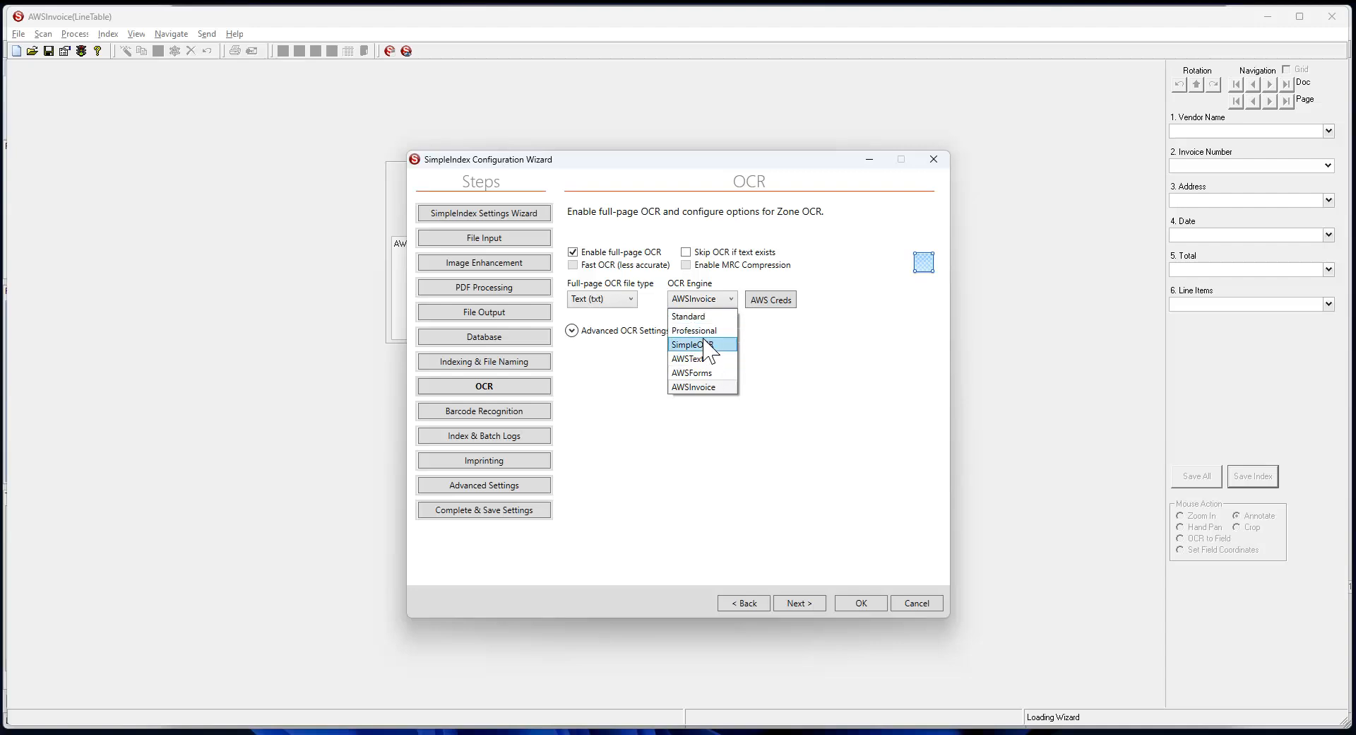
left_click(728, 388)
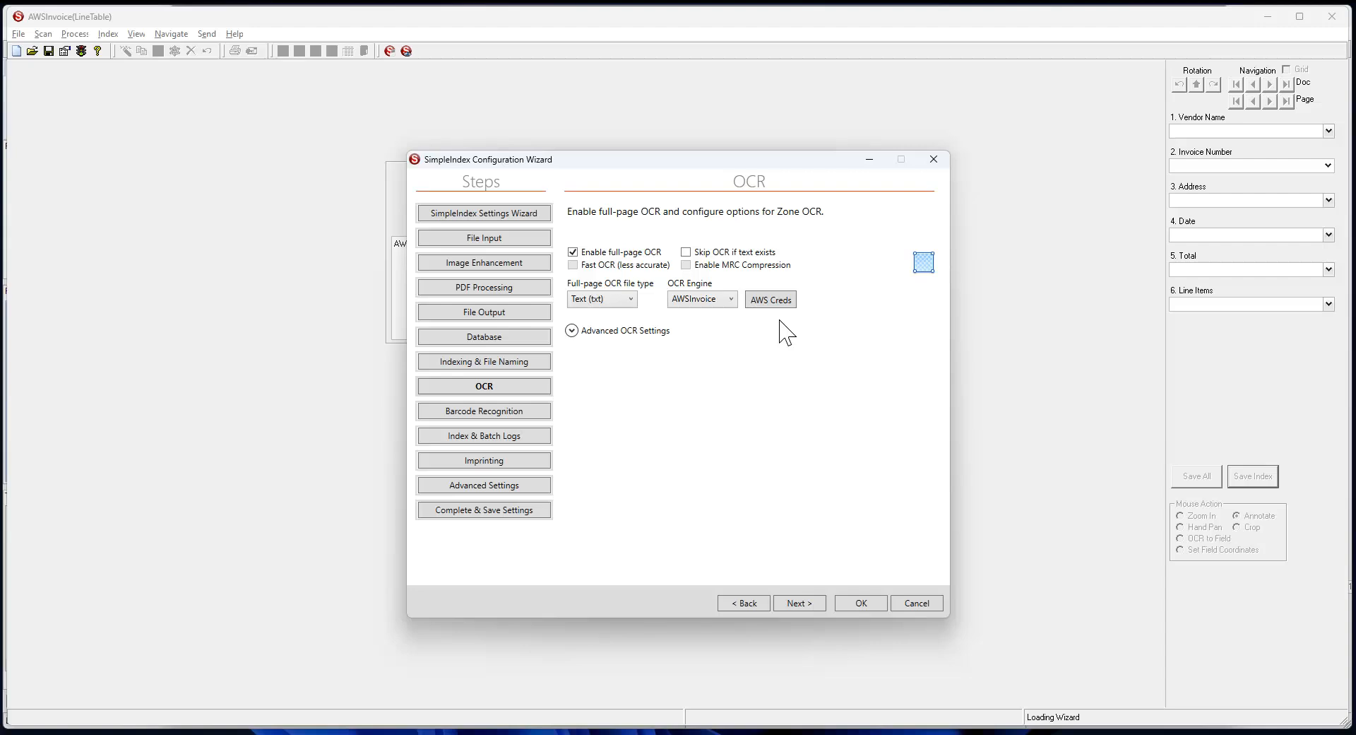
Inspect the template pattern of the OCR index field for the vendor name and leave its settings without changes.
left_click(486, 362)
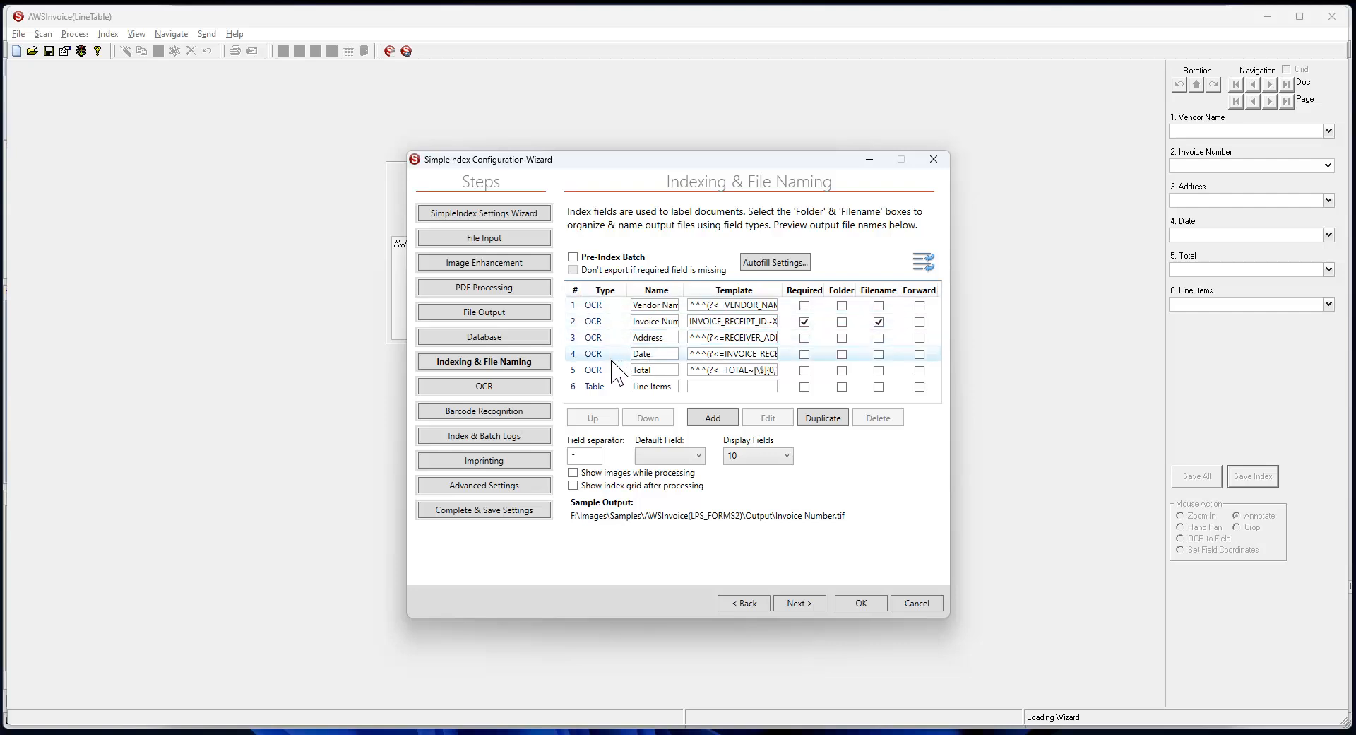
left_click(597, 324)
left_click(768, 417)
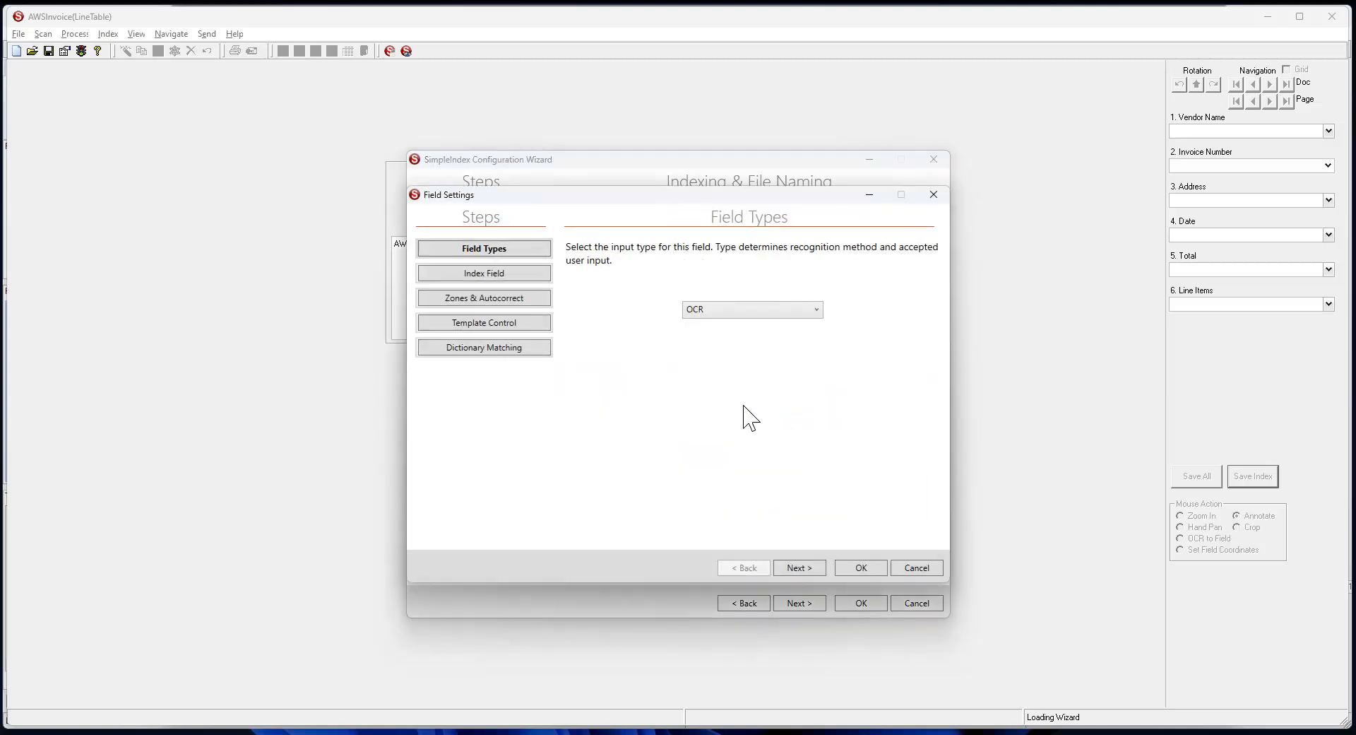
left_click(532, 325)
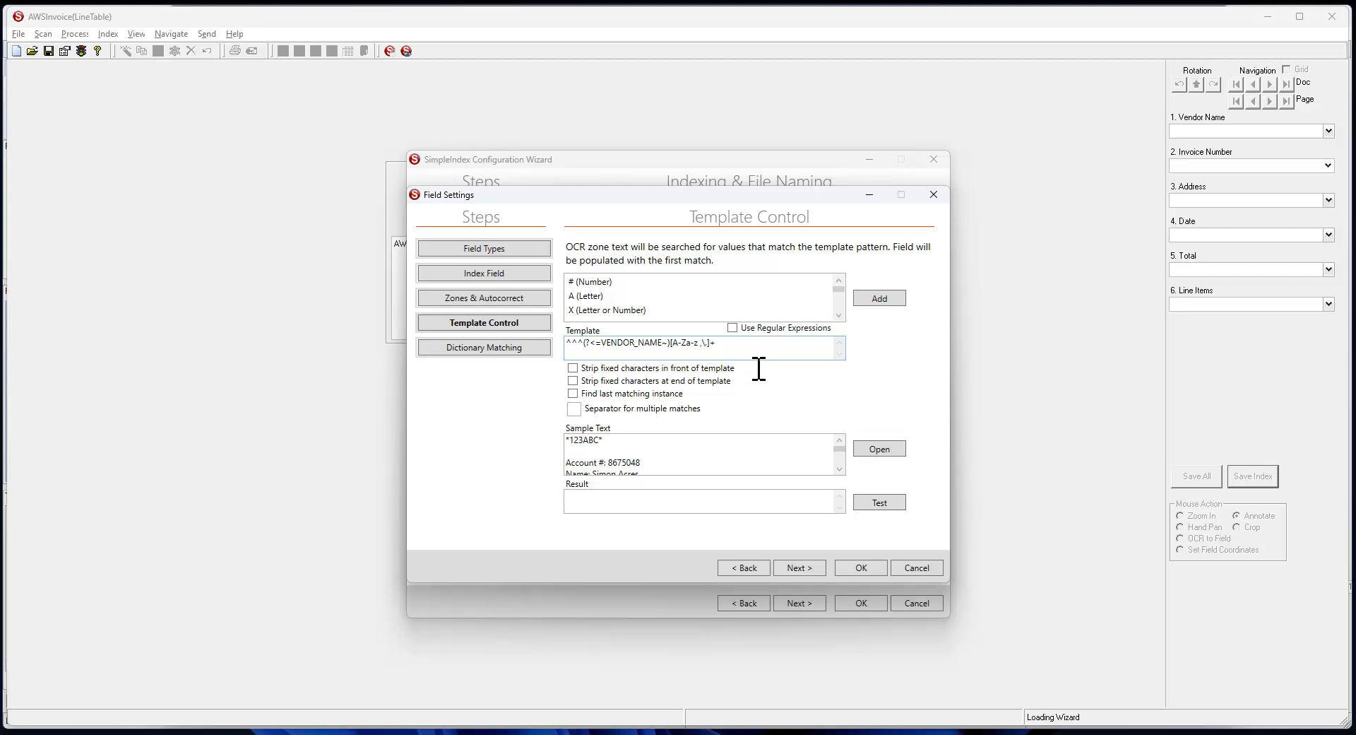
left_click(919, 570)
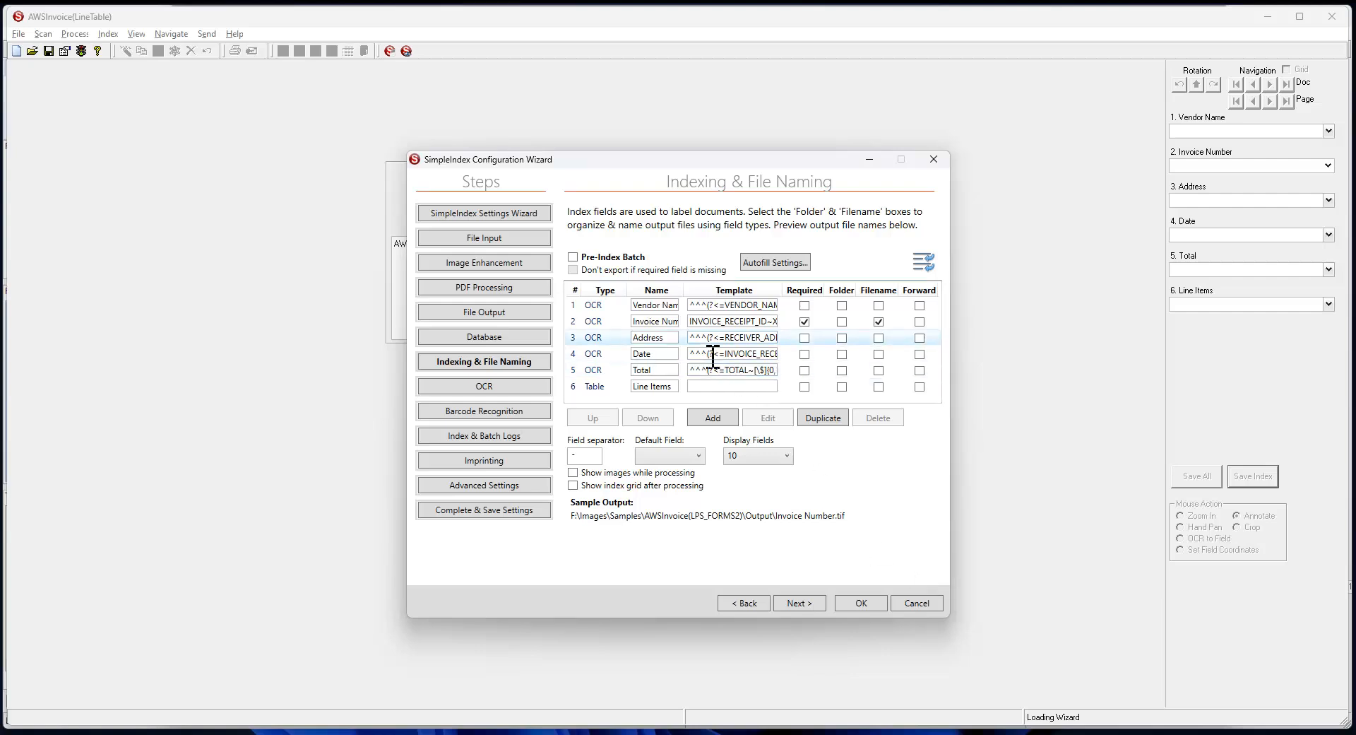
Examine the end of the Address field's template and the field types offered for a new index field, including Table, without adding one.
left_click(776, 338)
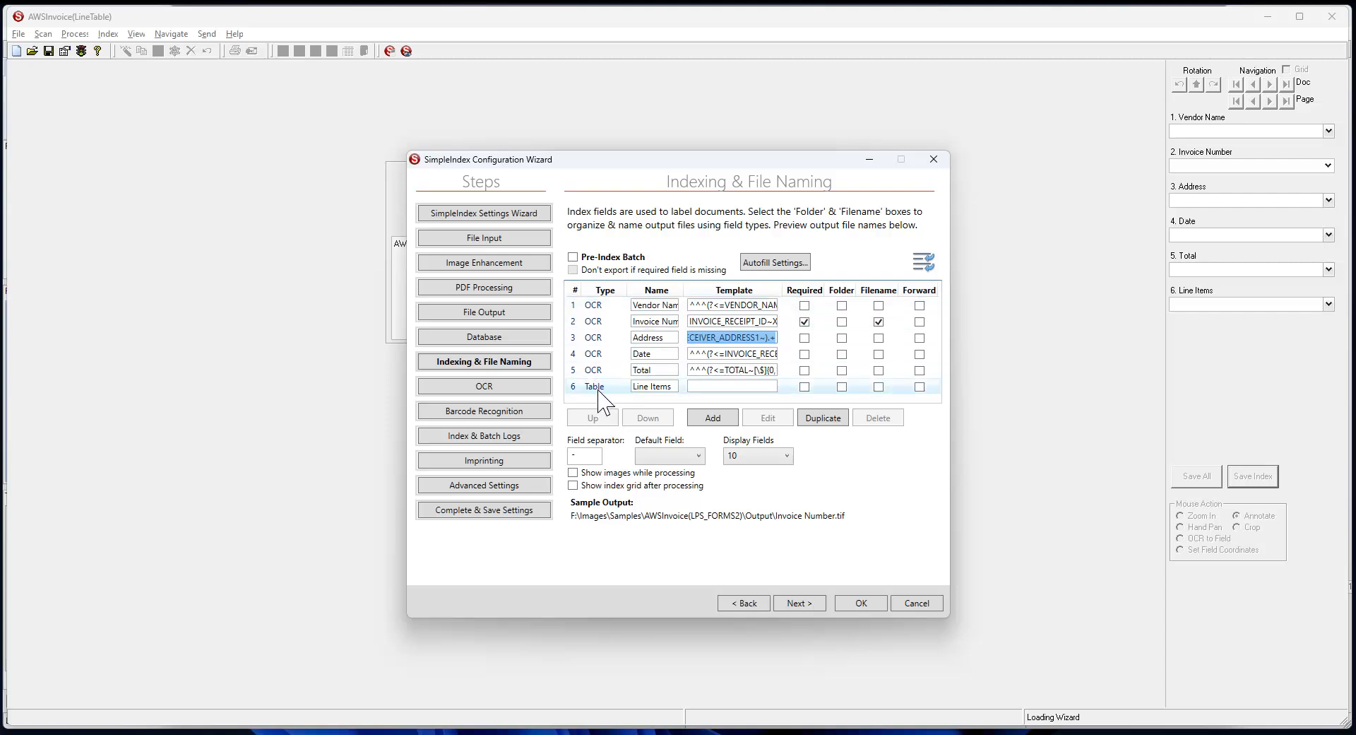
left_click(709, 423)
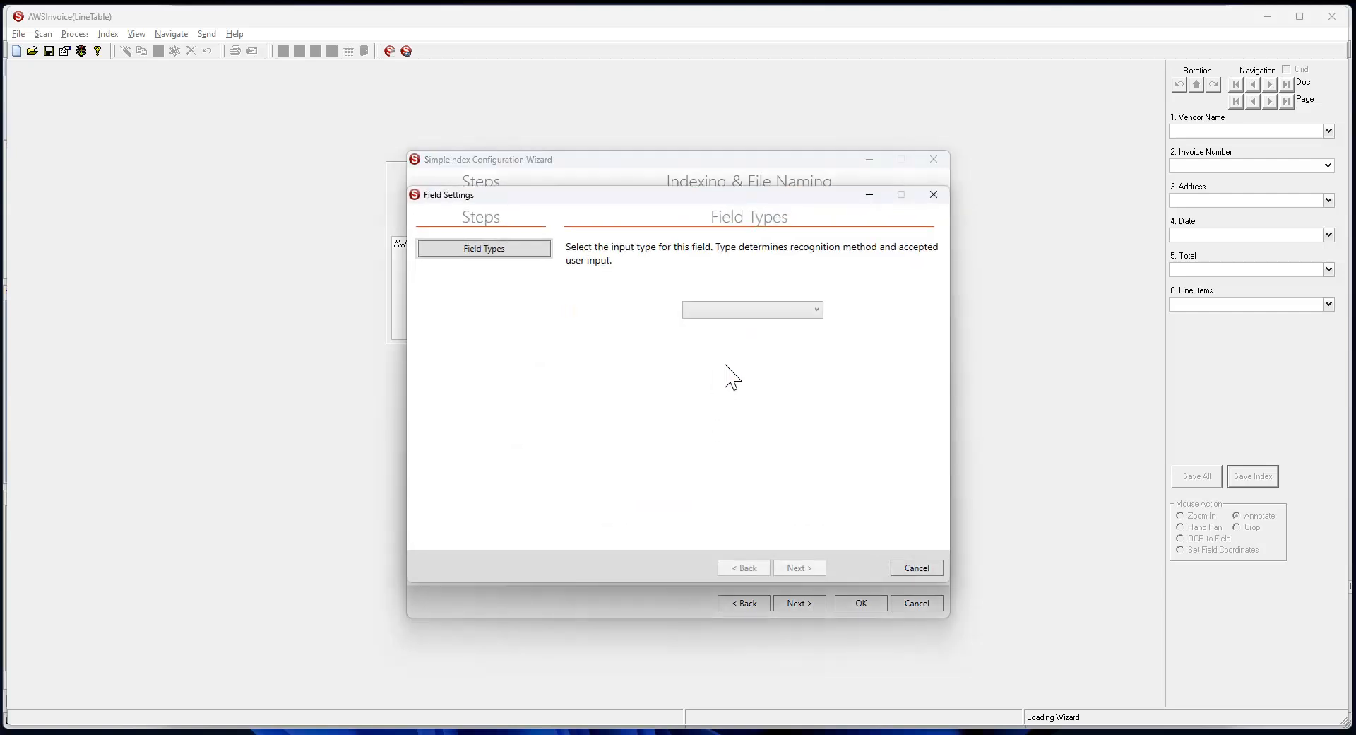
left_click(817, 310)
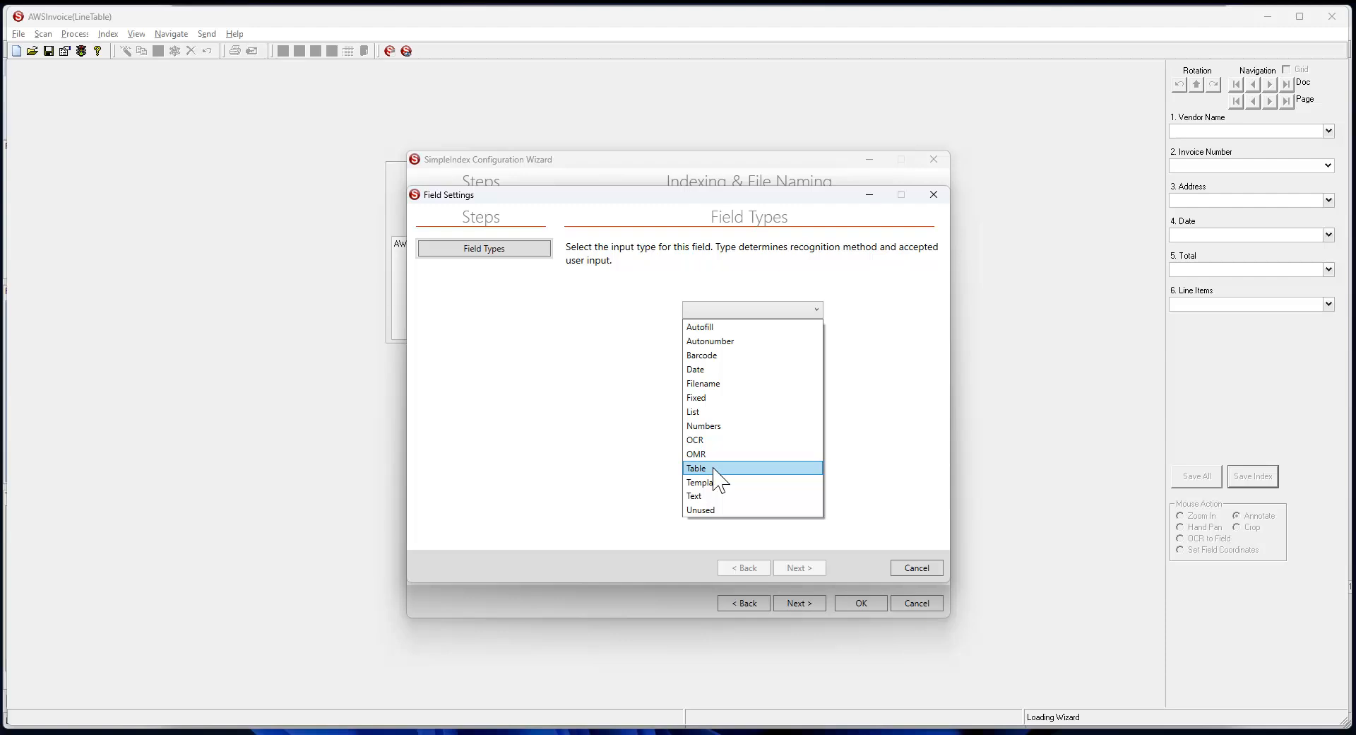
left_click(931, 569)
left_click(932, 571)
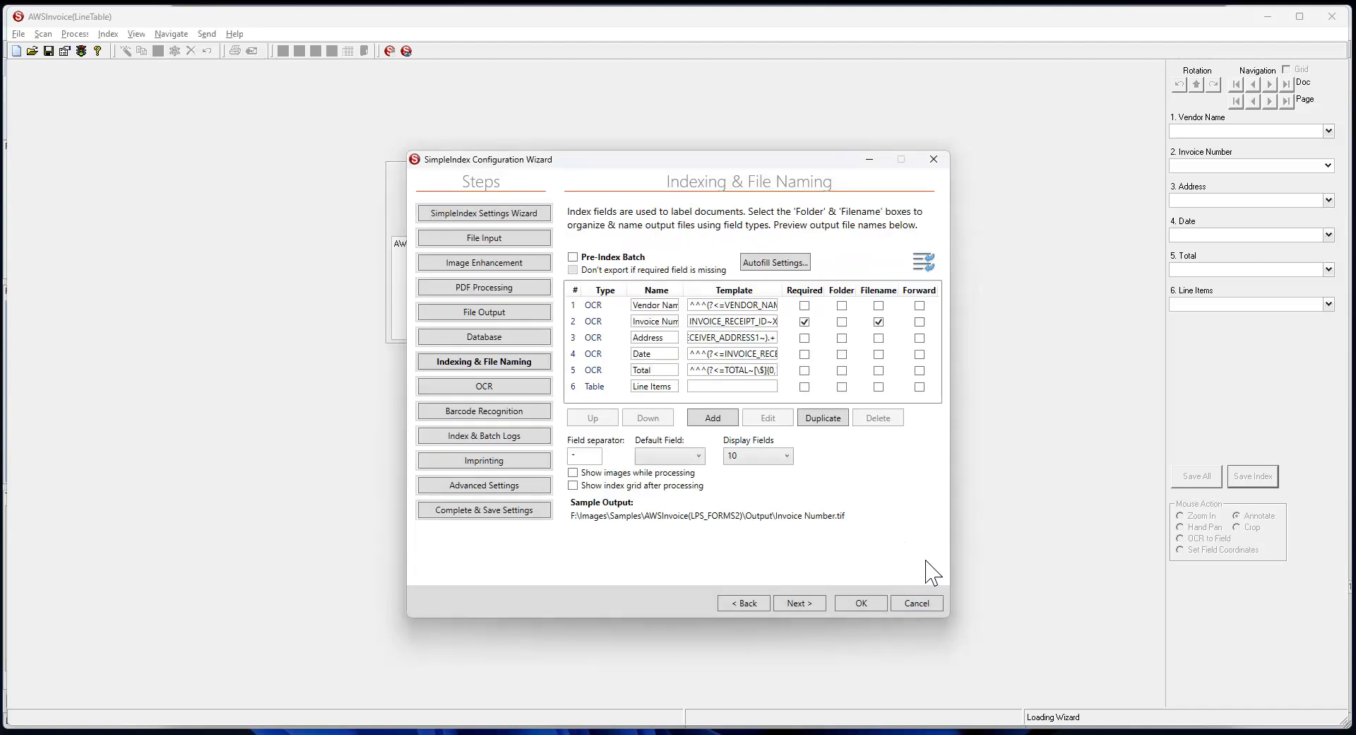
Leave the configuration wizard without saving and run the AWSInvoice(LineTable) job.
left_click(917, 602)
left_click(672, 439)
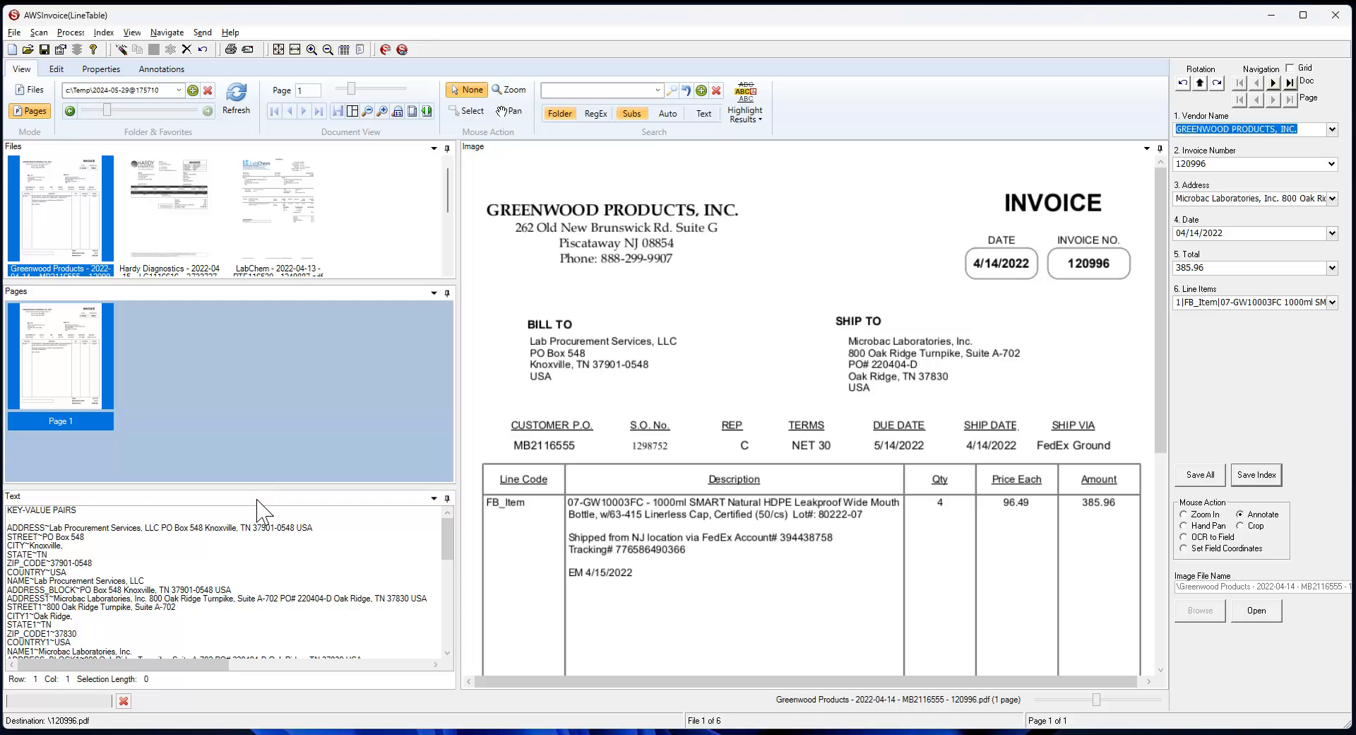
Float and enlarge the Text pane to examine the extracted key-value pairs of the Greenwood Products invoice, and dock it again.
left_click_drag(258, 500, 200, 88)
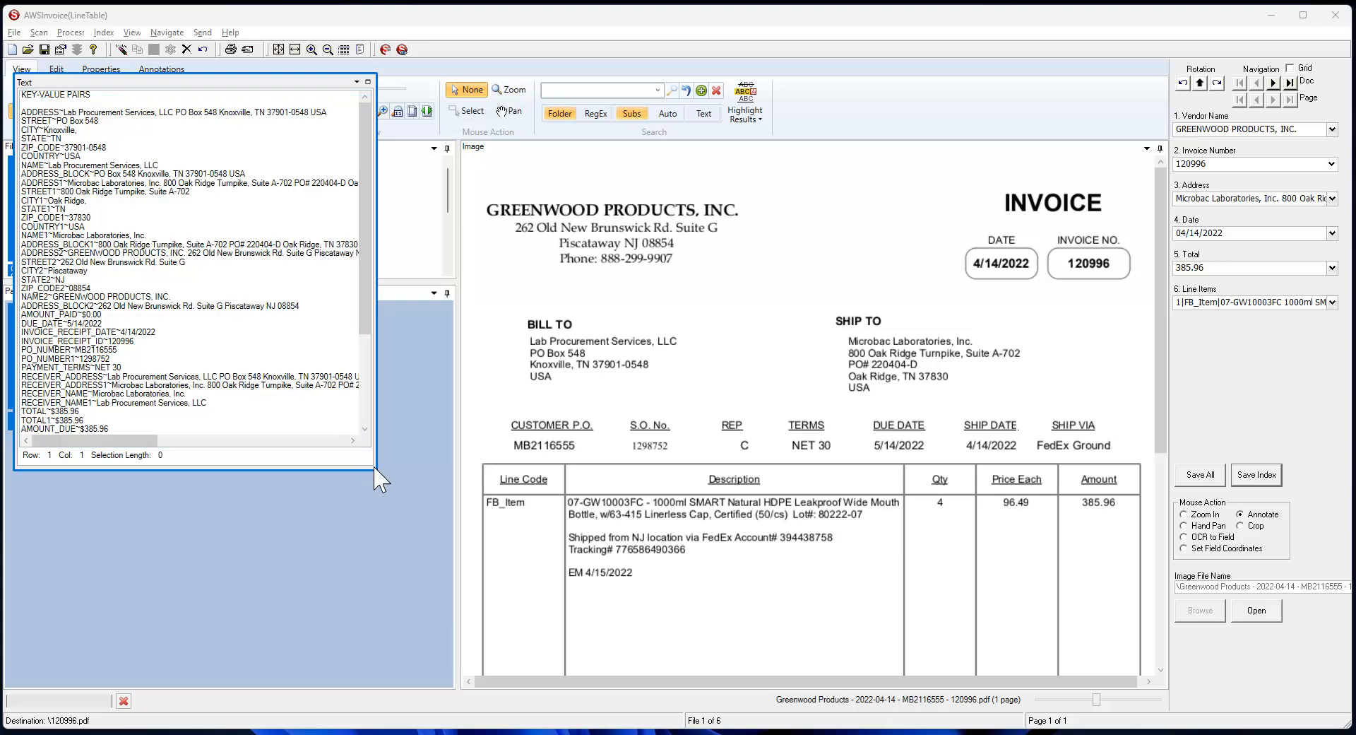
left_click_drag(380, 472, 558, 696)
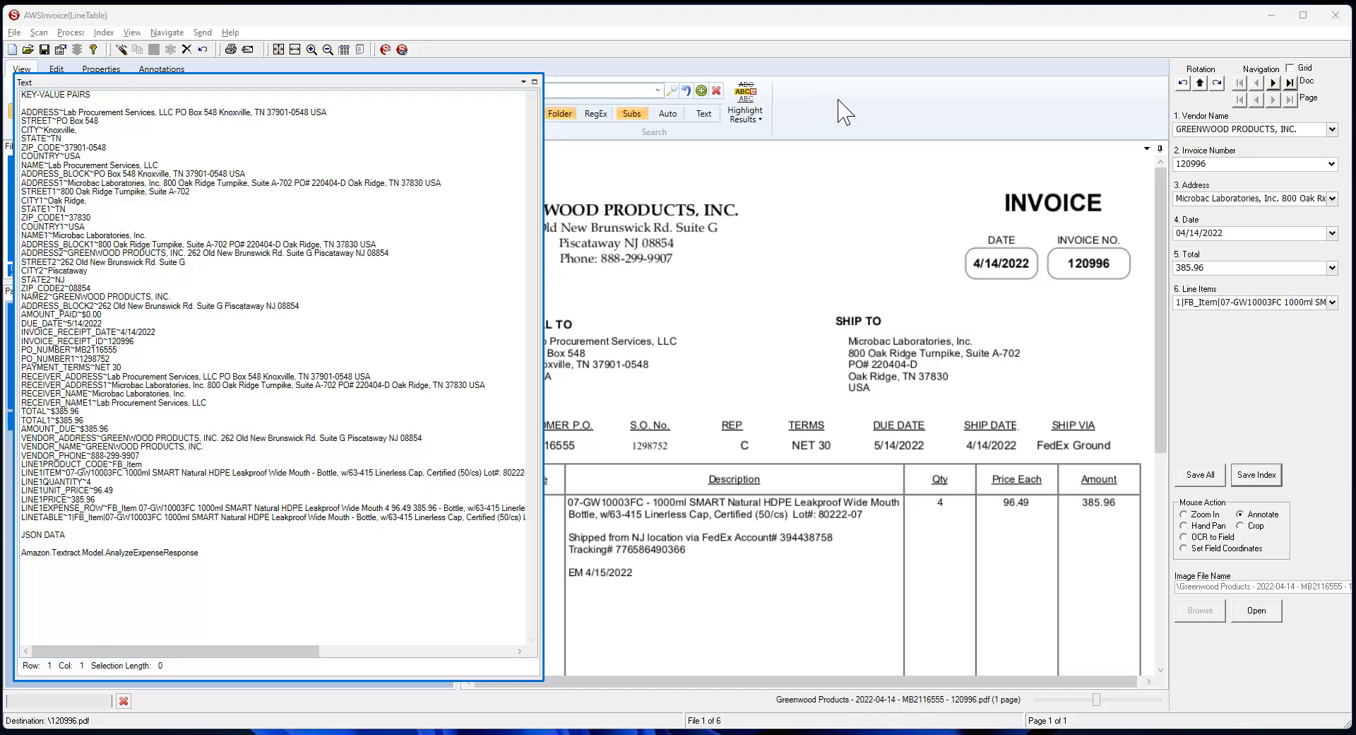
left_click(523, 82)
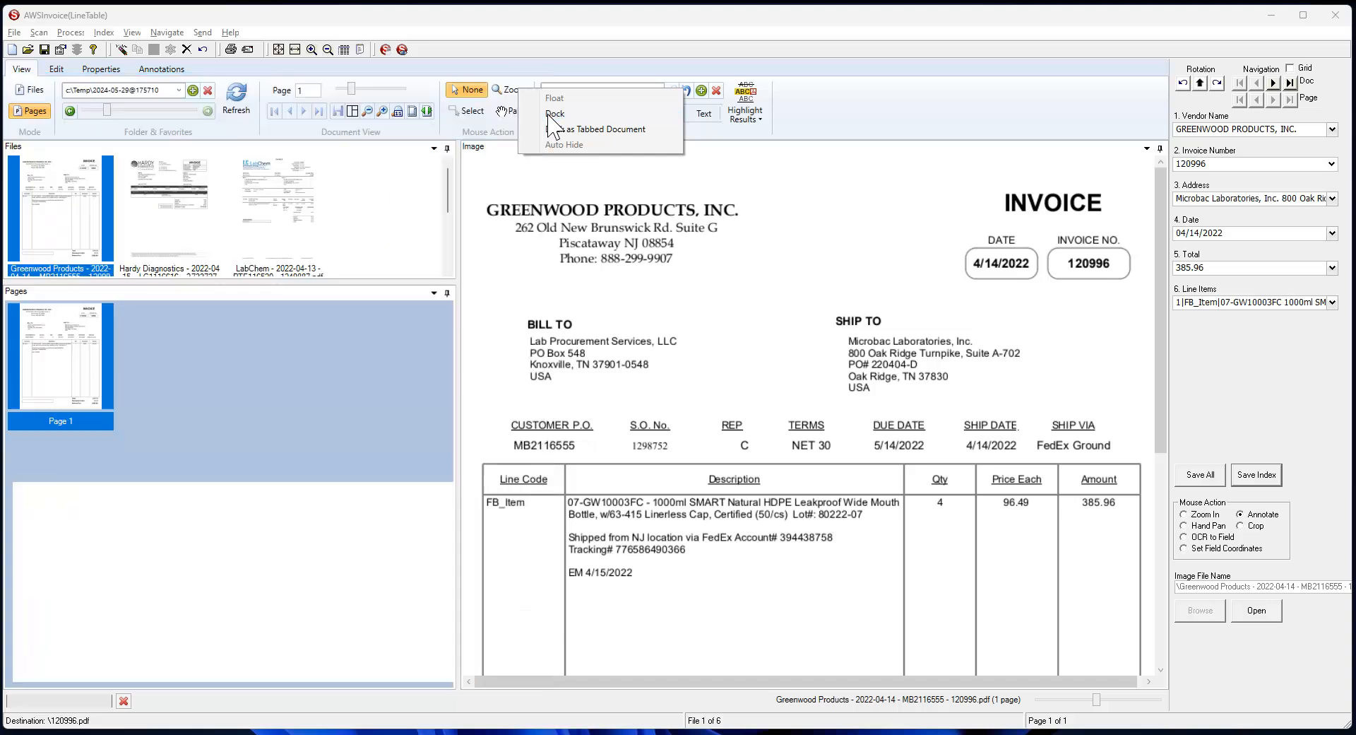
left_click(555, 115)
In the Greenwood invoice's Line Items table, delete the shipping text after "Lot#: 80222-07" from the description and save the table.
left_click_drag(1250, 314, 1235, 315)
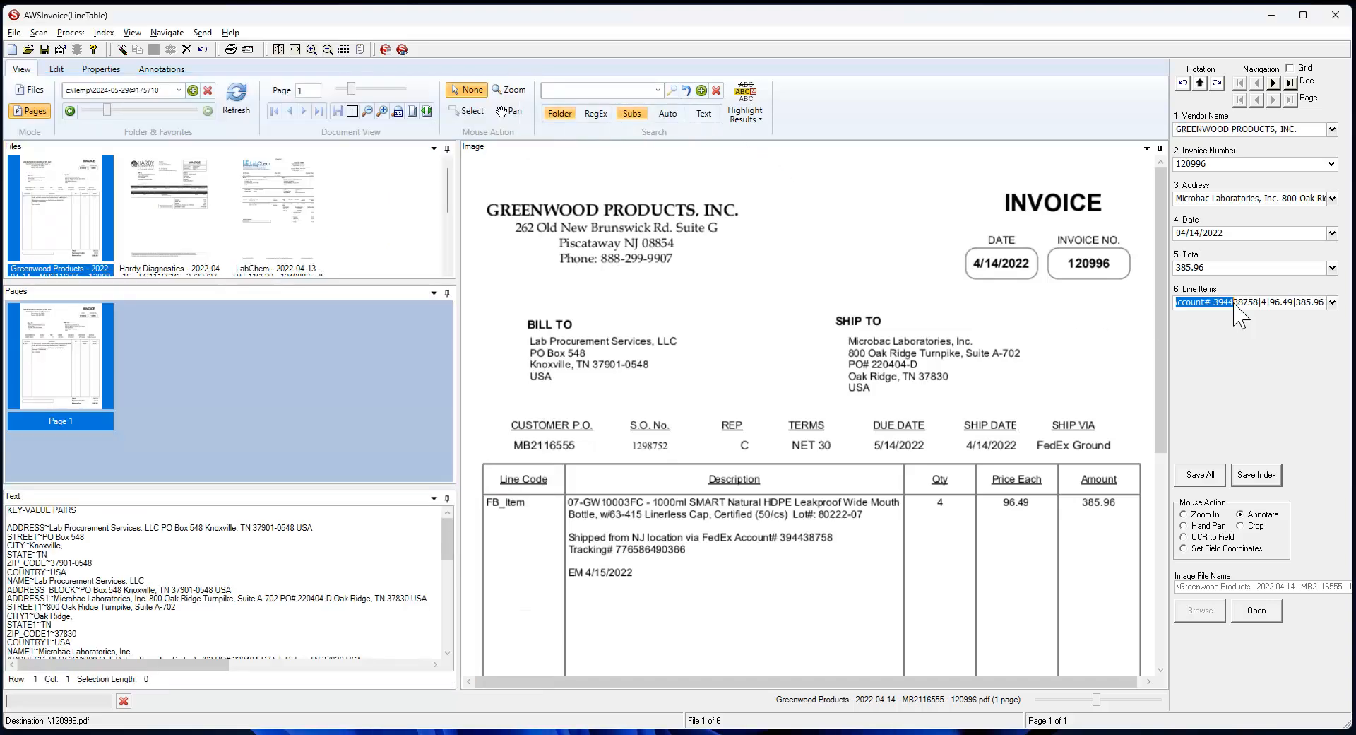
double_click(1234, 304)
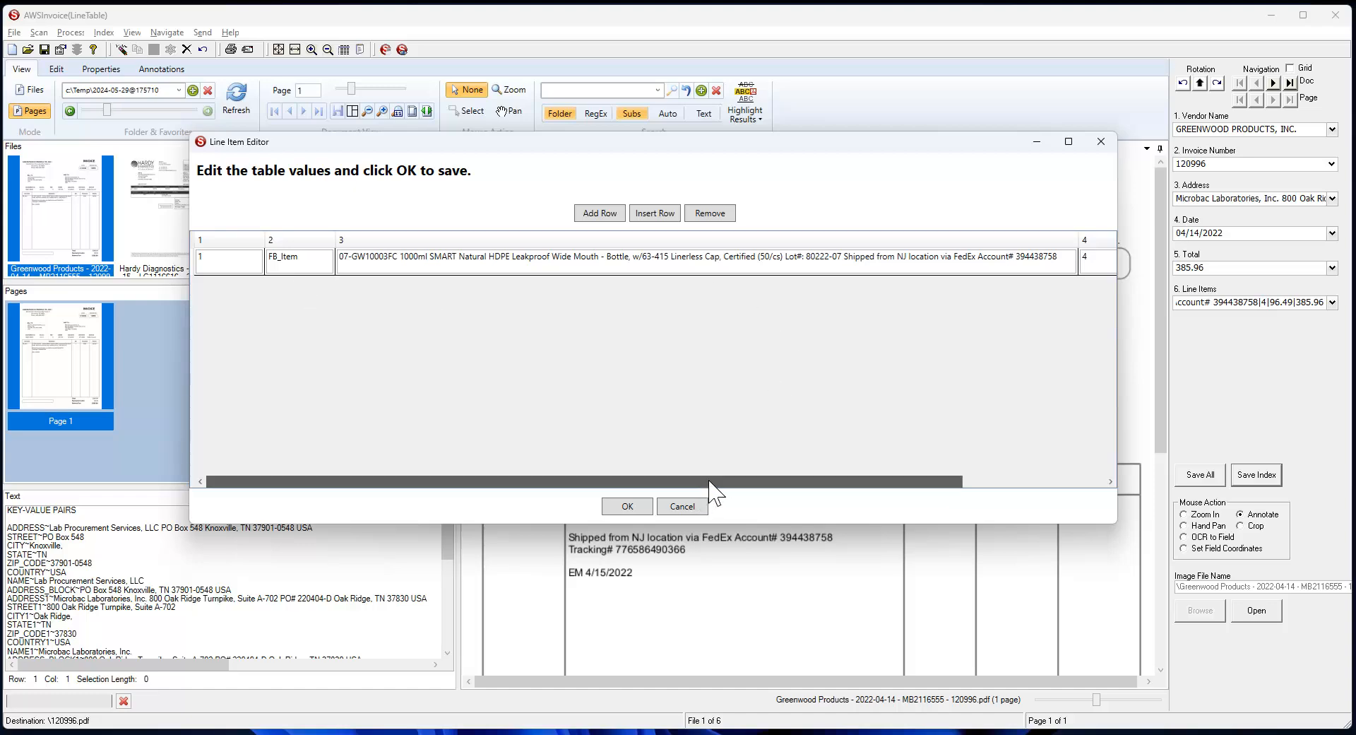
left_click_drag(710, 487, 669, 473)
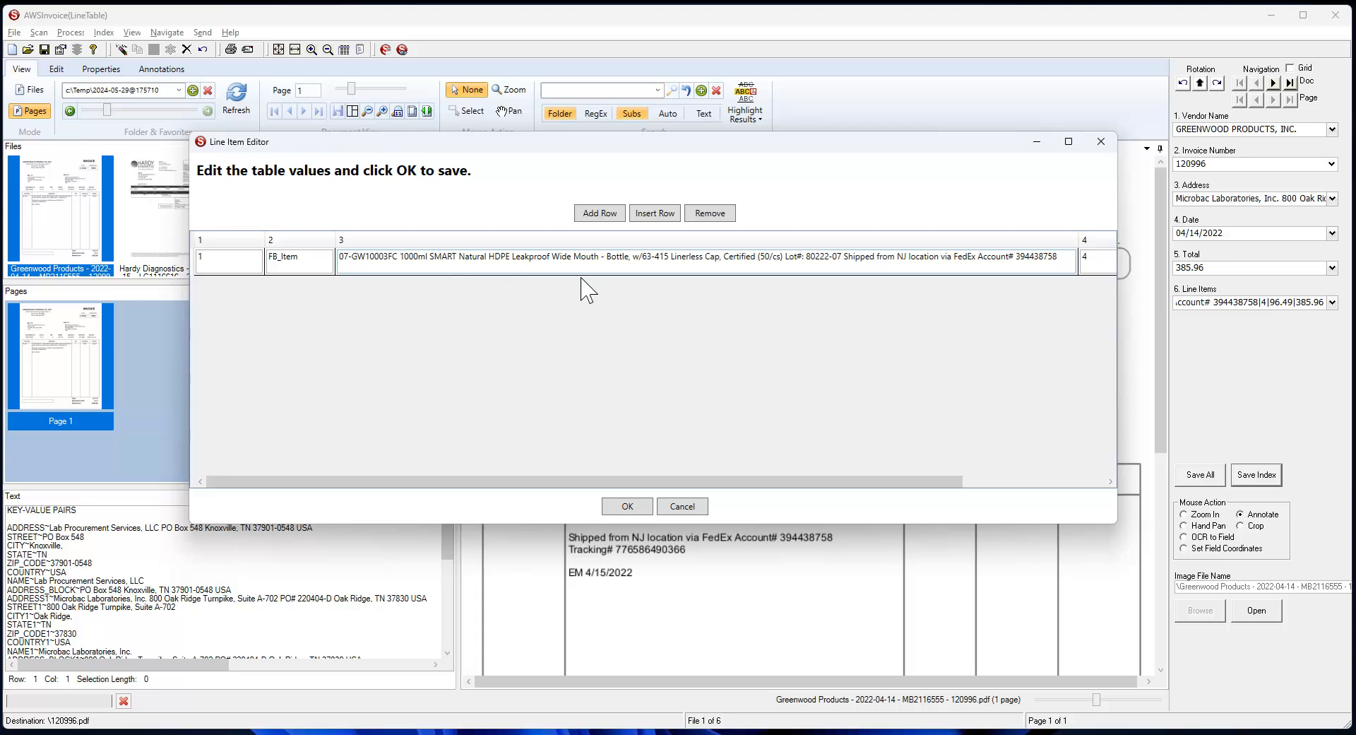
left_click_drag(686, 481, 844, 481)
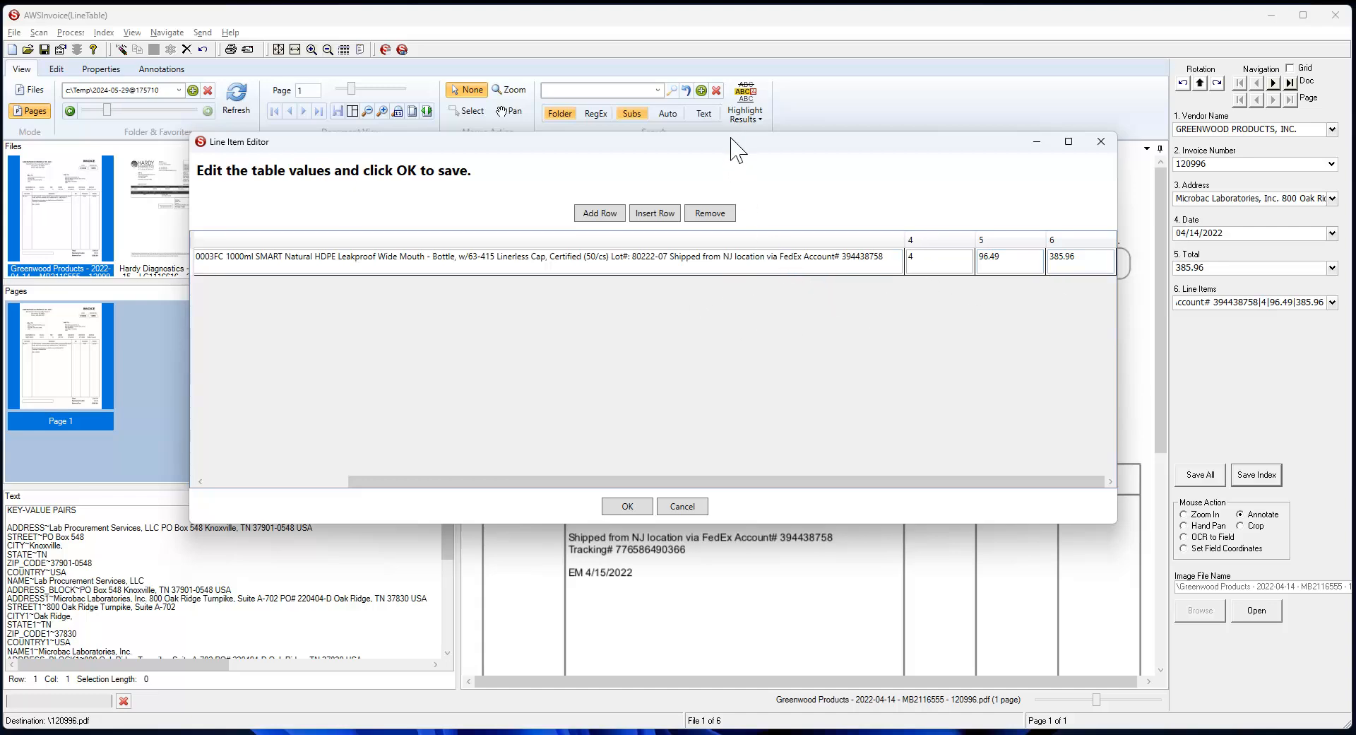
left_click_drag(735, 145, 747, 60)
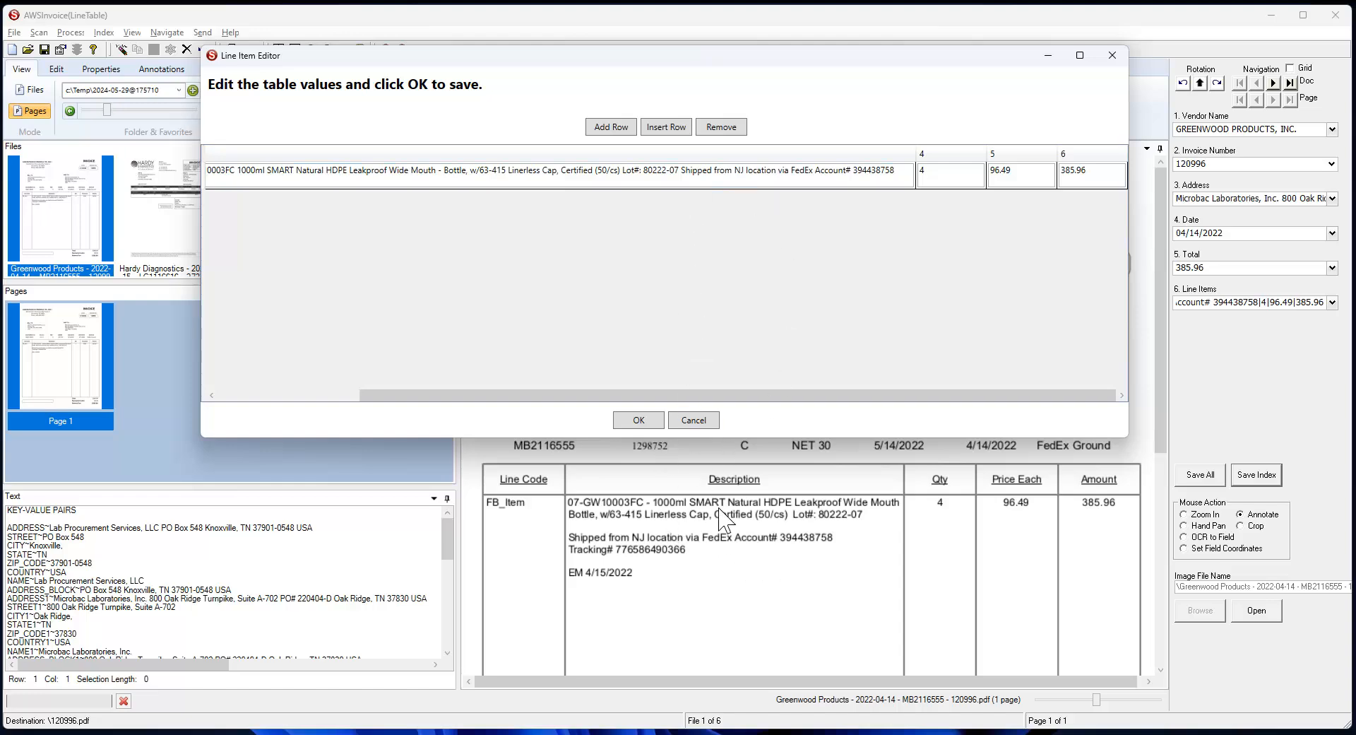
left_click(910, 182)
left_click_drag(910, 183, 693, 187)
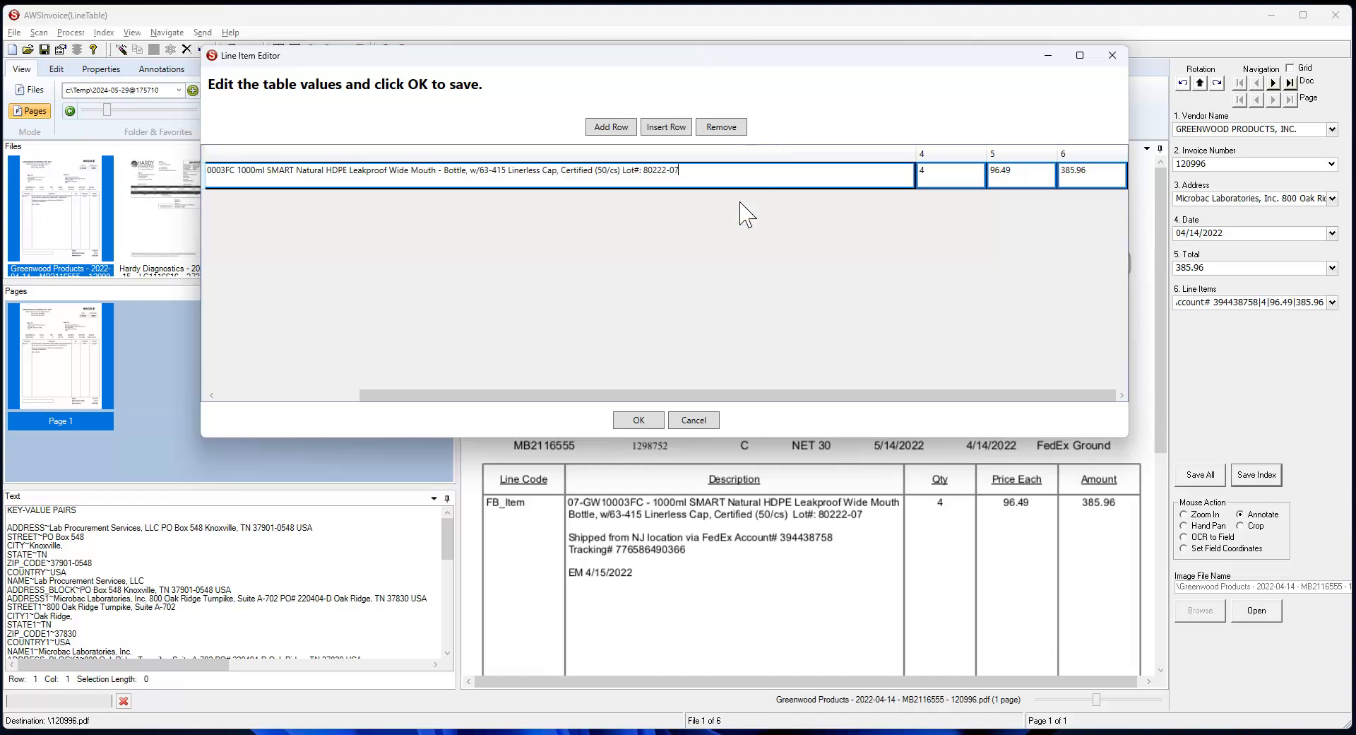
left_click(654, 419)
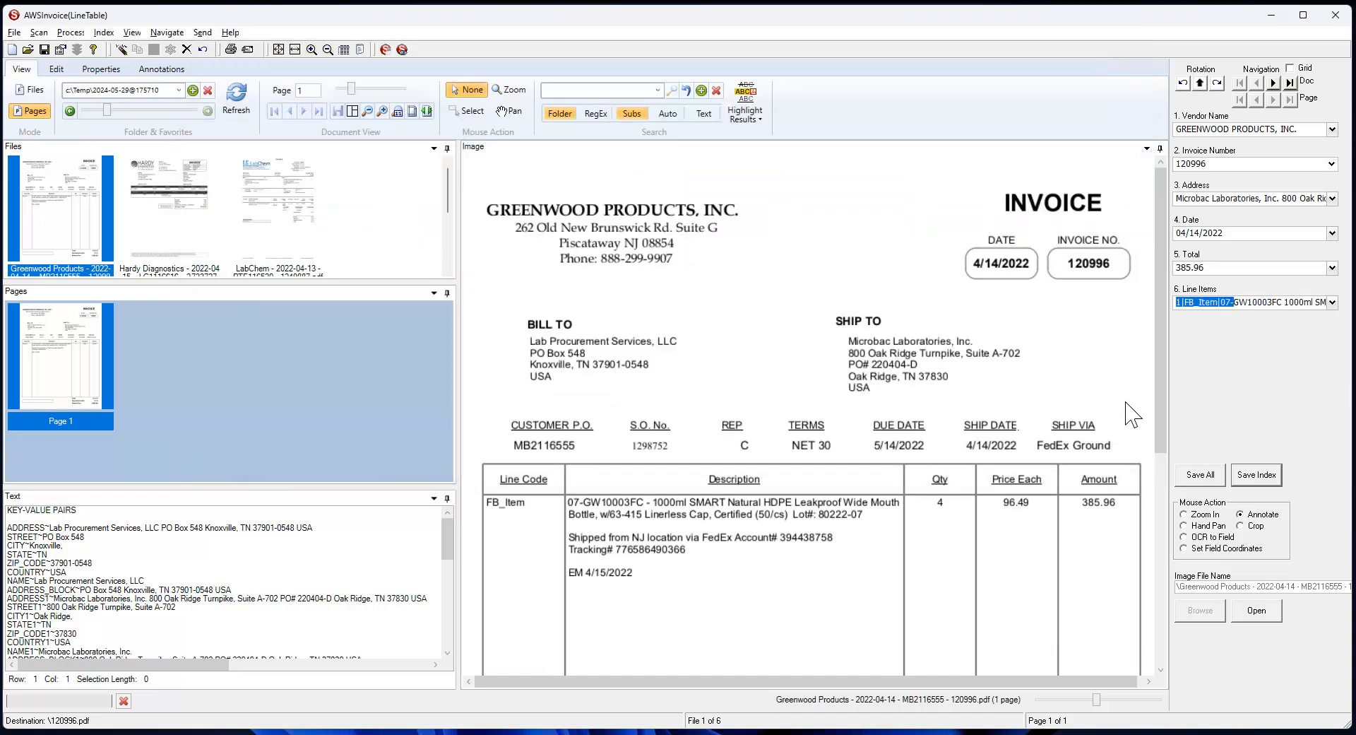
Save the index values of the Greenwood Products, Hardy Diagnostics and LabChem invoices, reviewing LabChem's Line Items table without changing it before saving.
left_click(1269, 479)
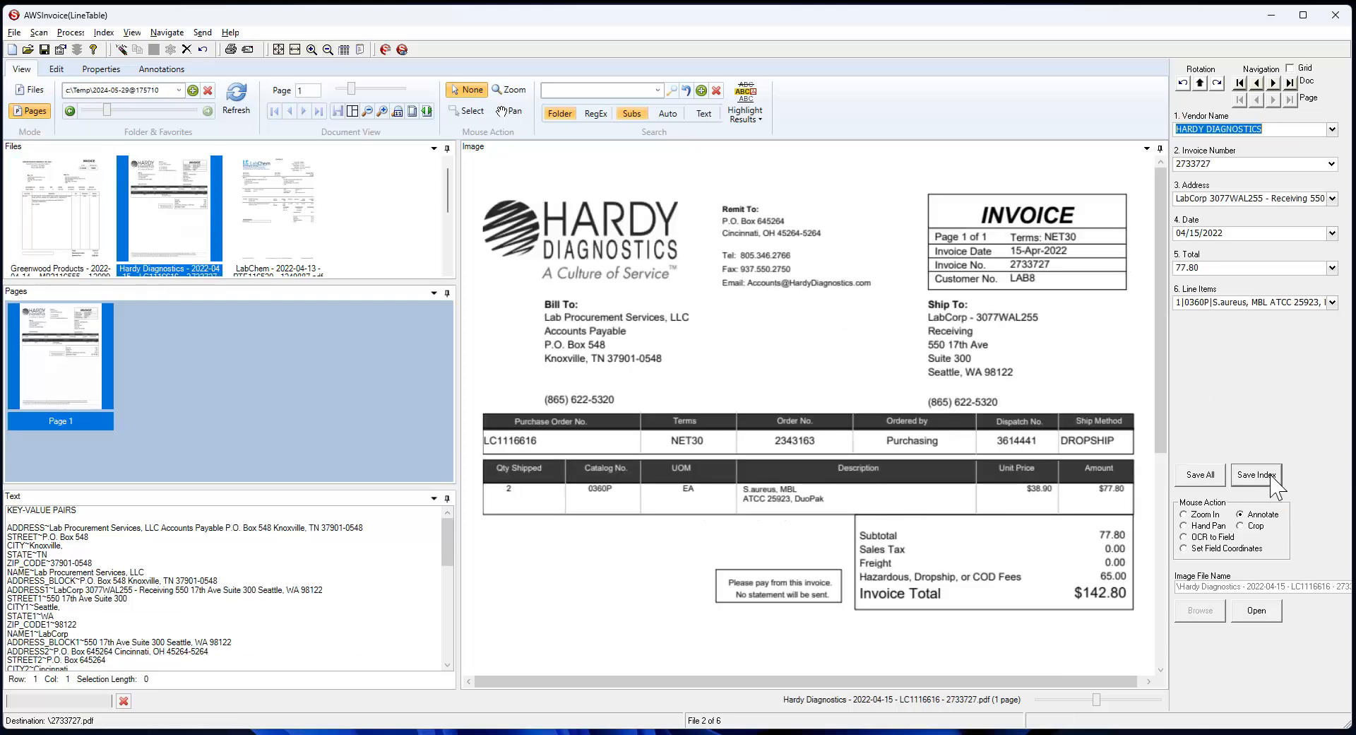
left_click(1269, 479)
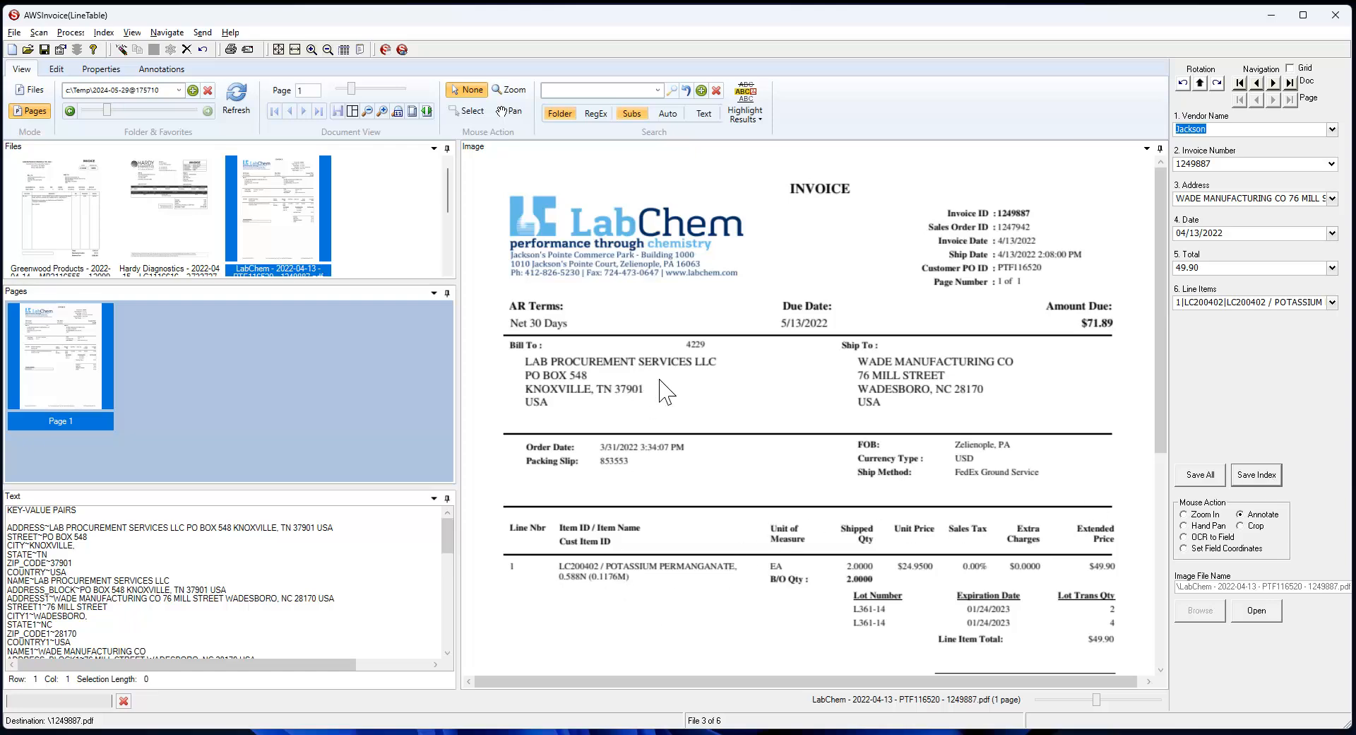
scroll(666, 392, "down", 1)
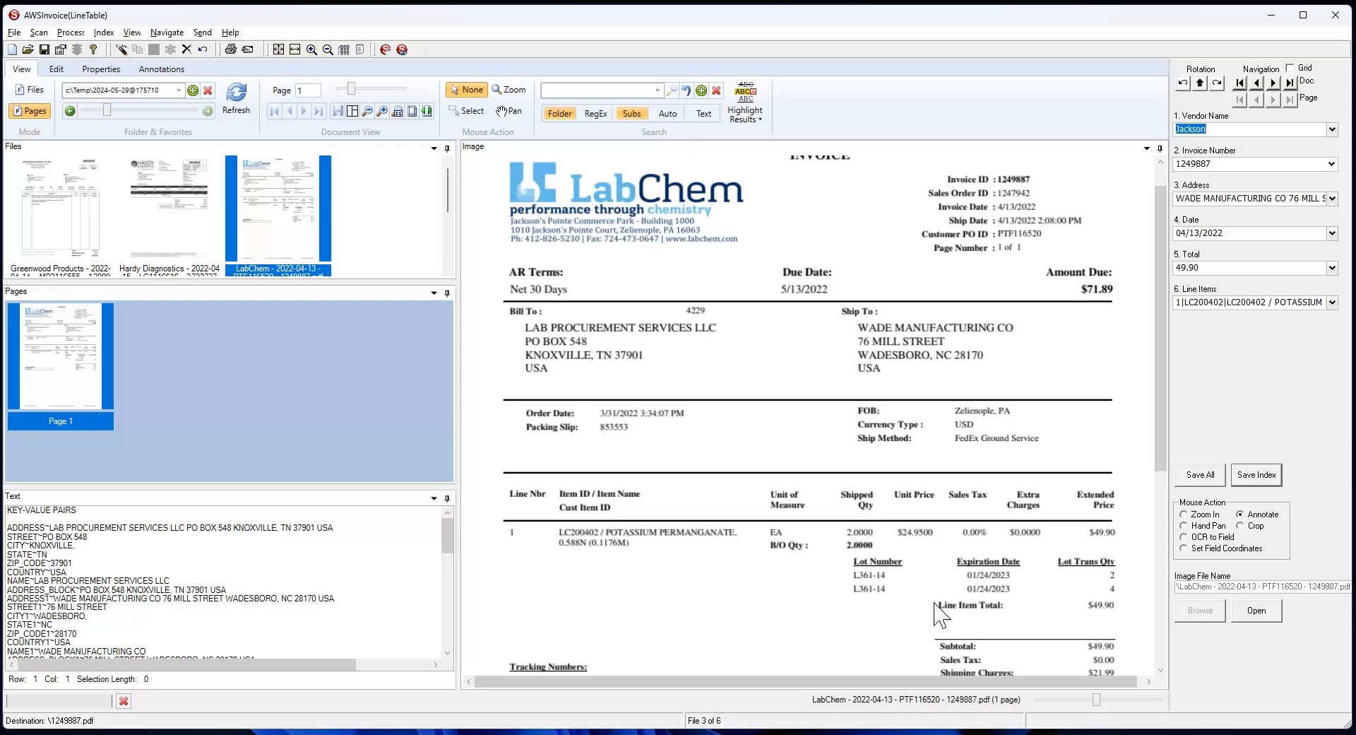
double_click(1309, 303)
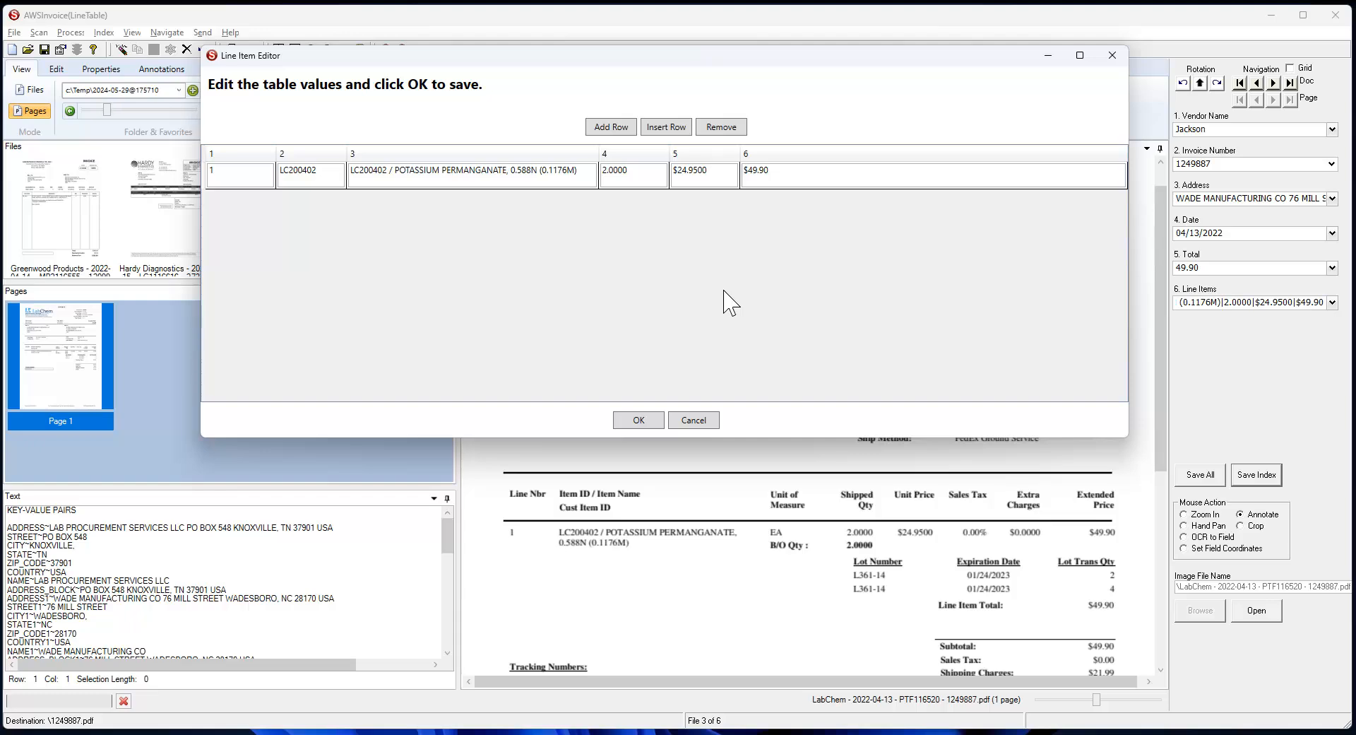
left_click(695, 422)
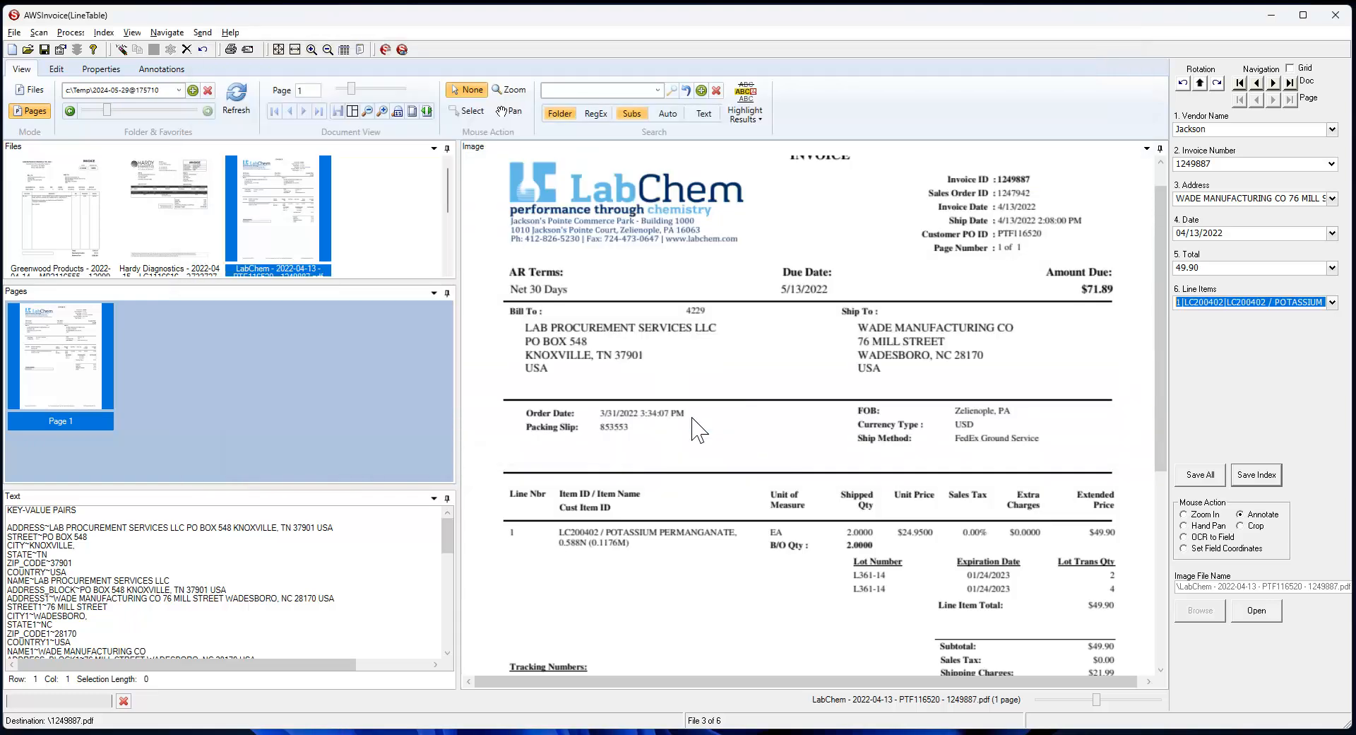
left_click(1275, 478)
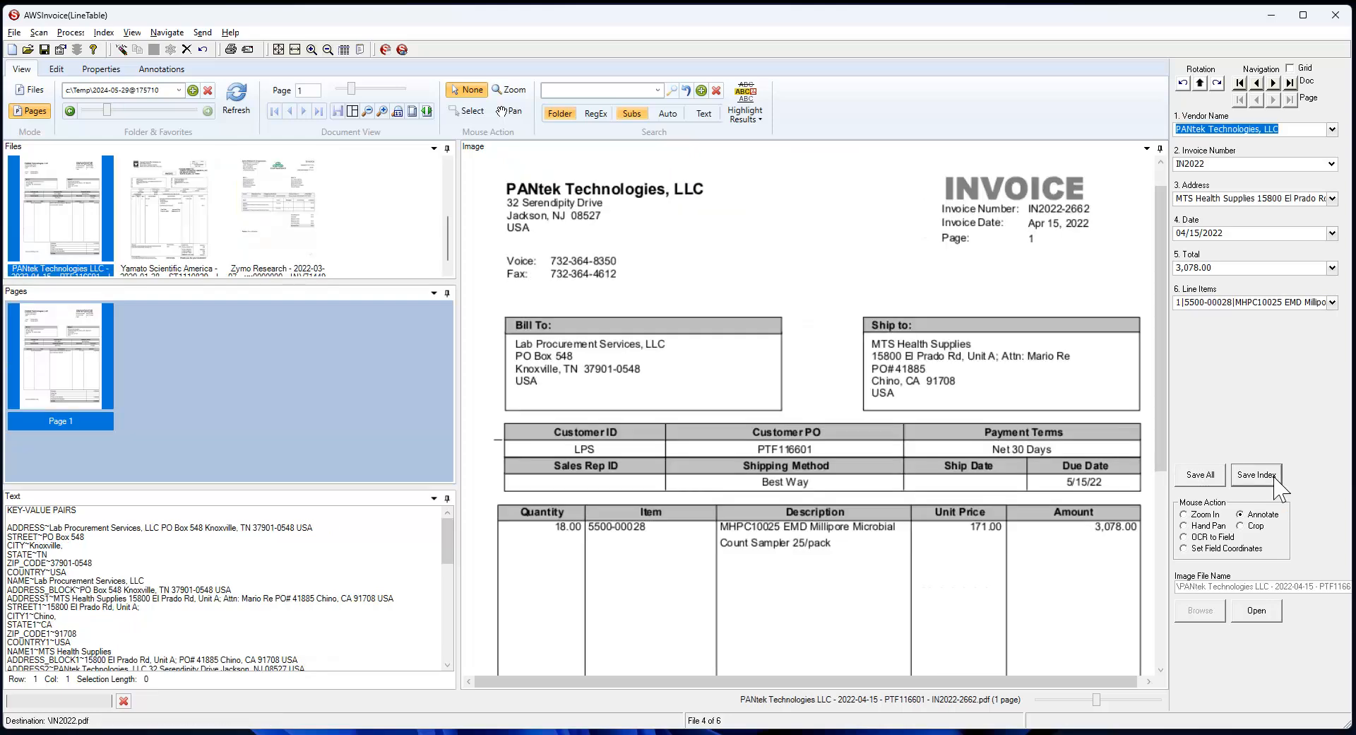
Save the index values of the PANtek and Yamato invoices, reviewing and accepting Yamato's Line Items table before saving.
left_click(1275, 478)
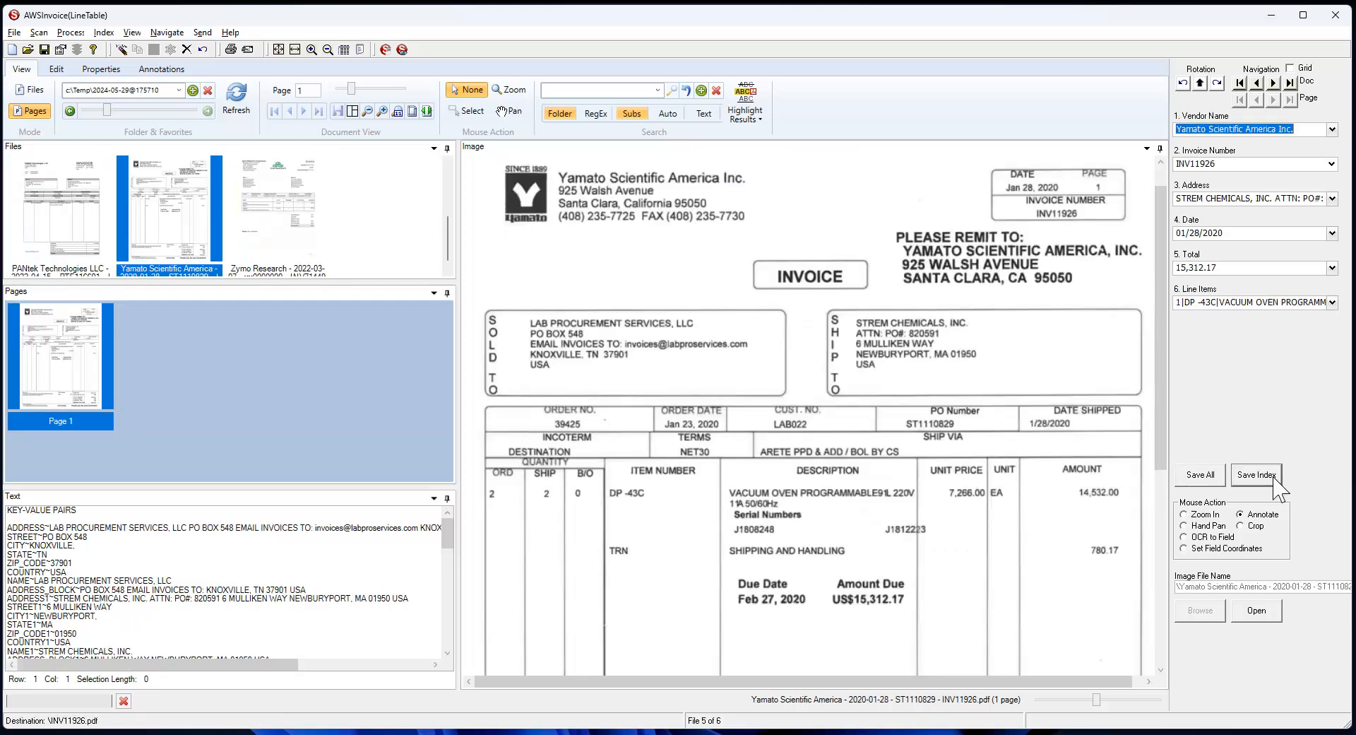
double_click(1233, 311)
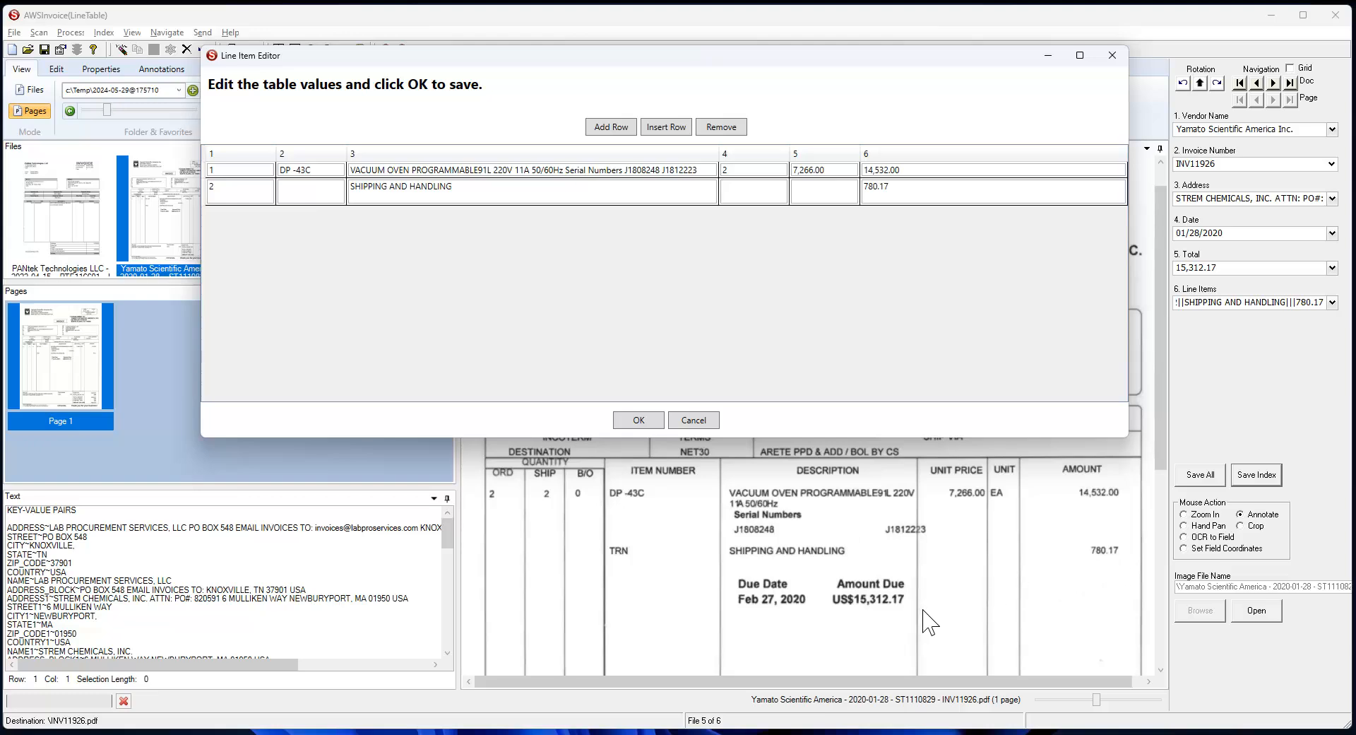
left_click(639, 421)
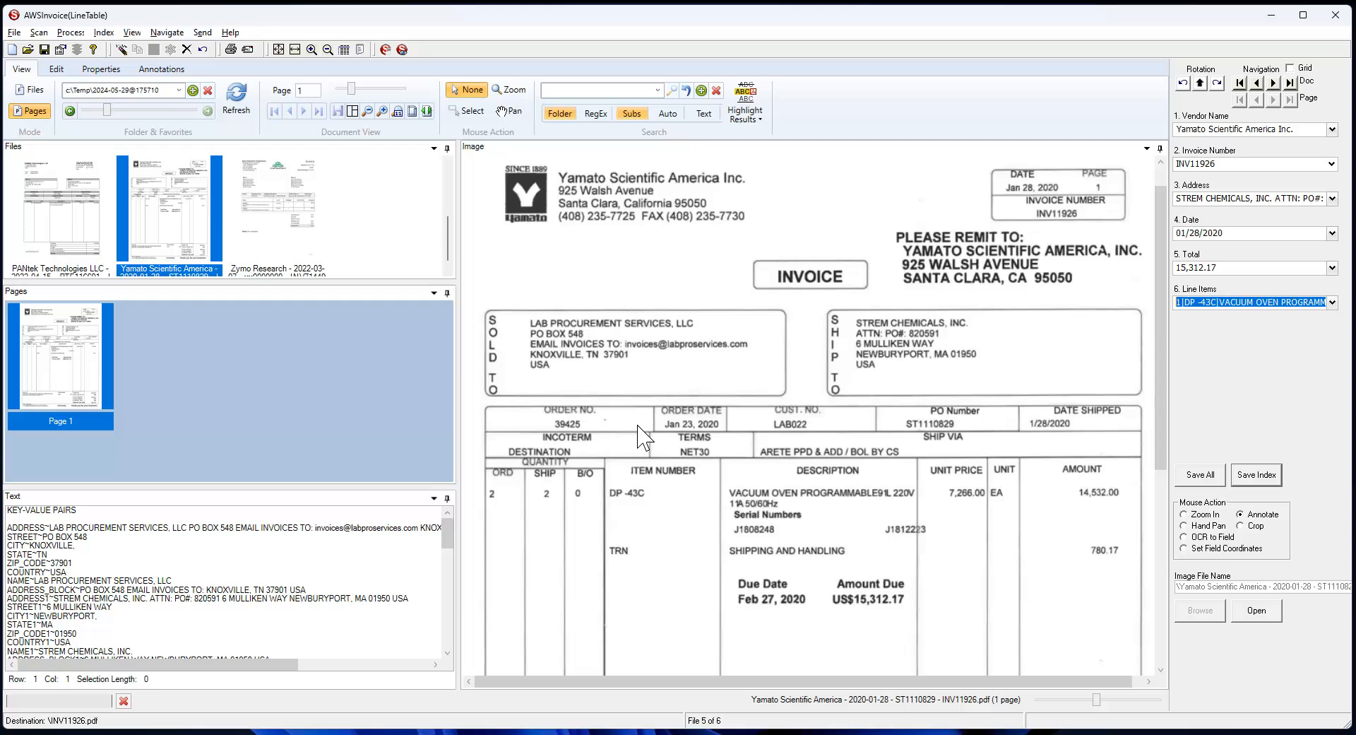
left_click_drag(637, 424, 1253, 479)
left_click(1253, 481)
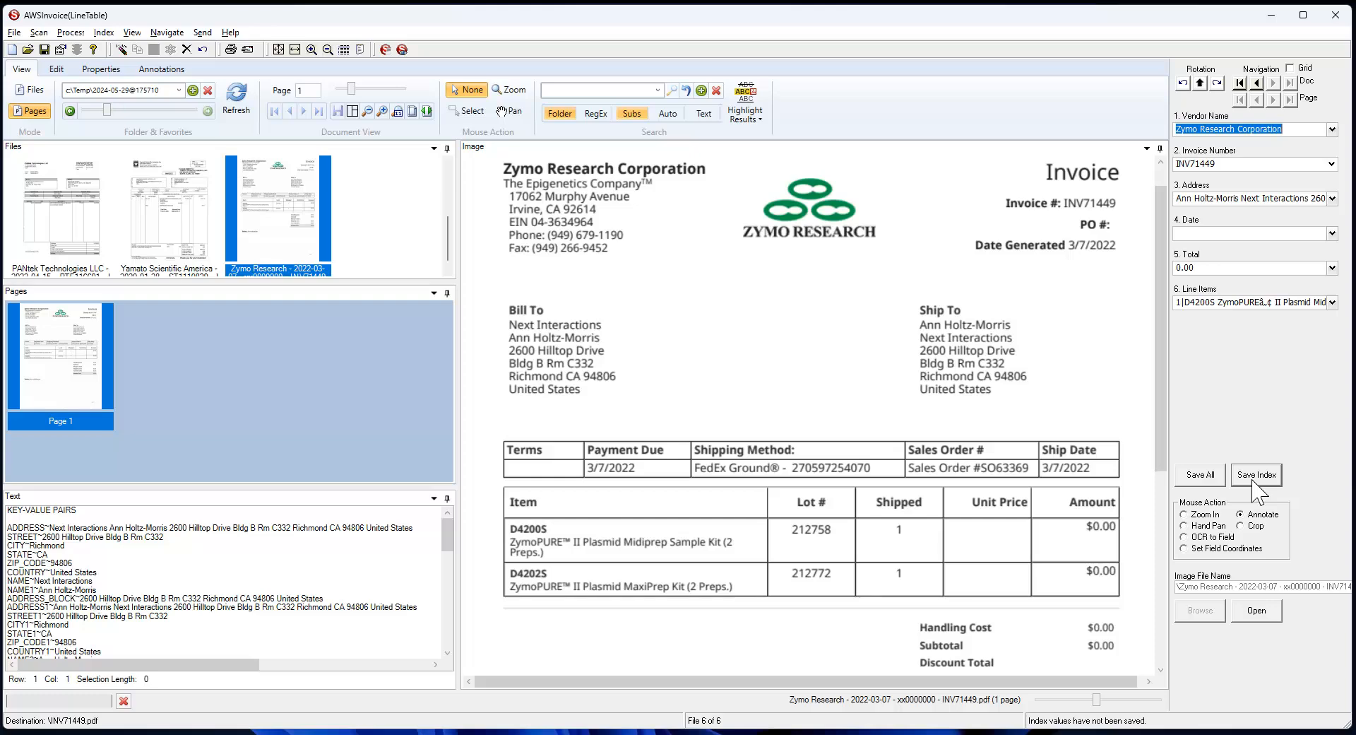
Save the index values of the Zymo Research invoice and release the completed batch.
left_click(1254, 481)
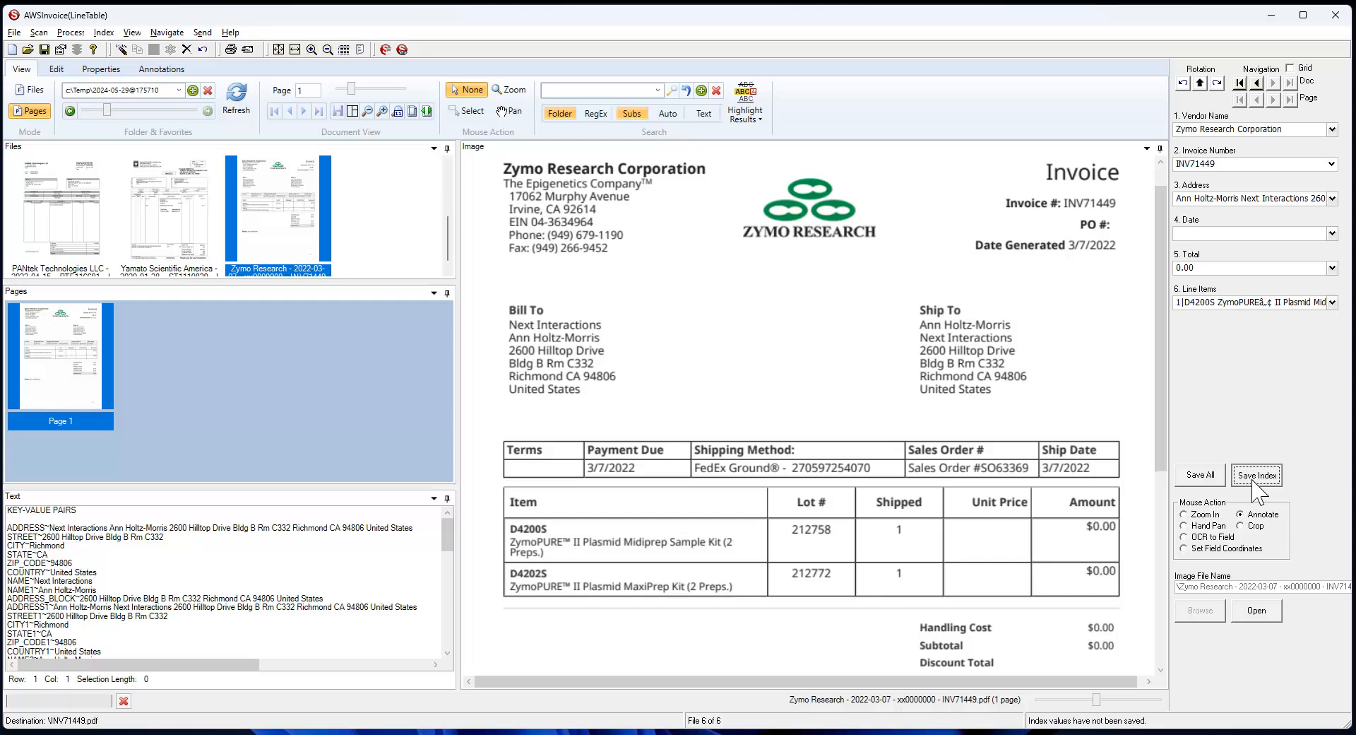
left_click(1253, 481)
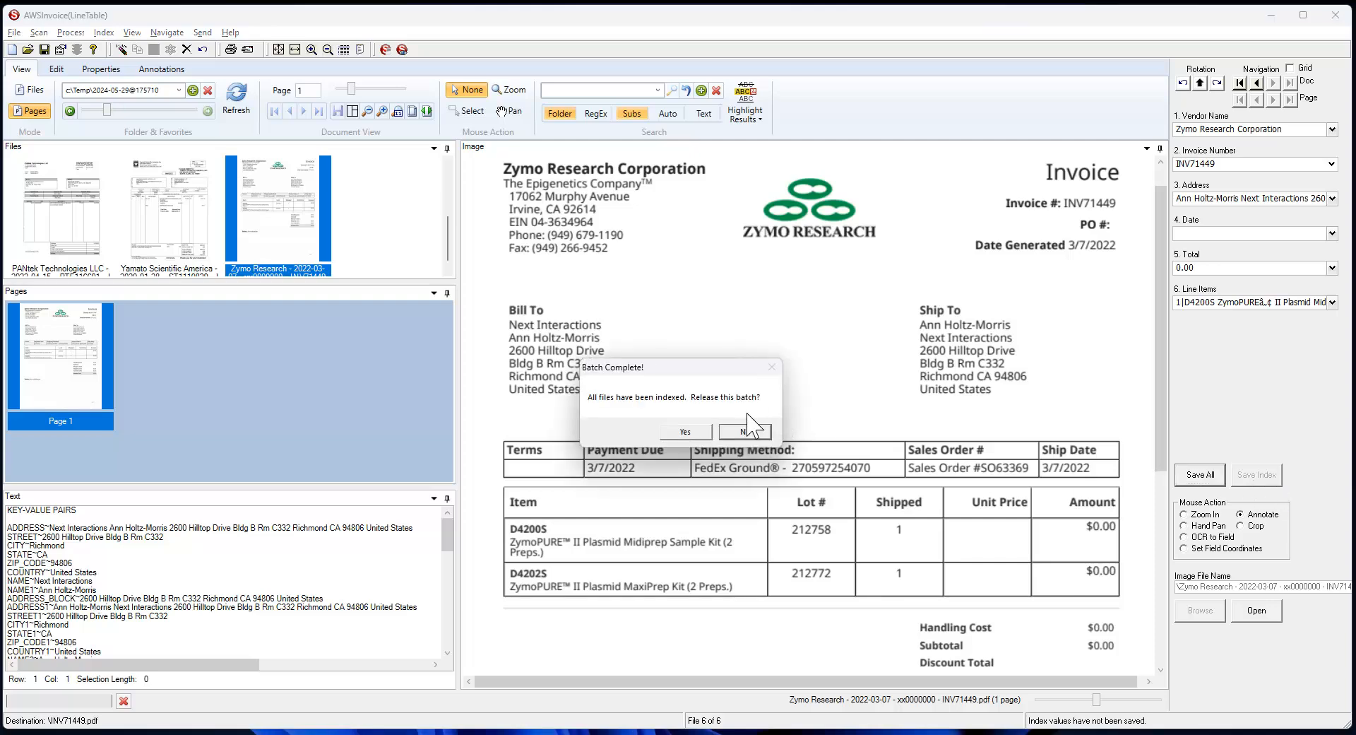
left_click(687, 431)
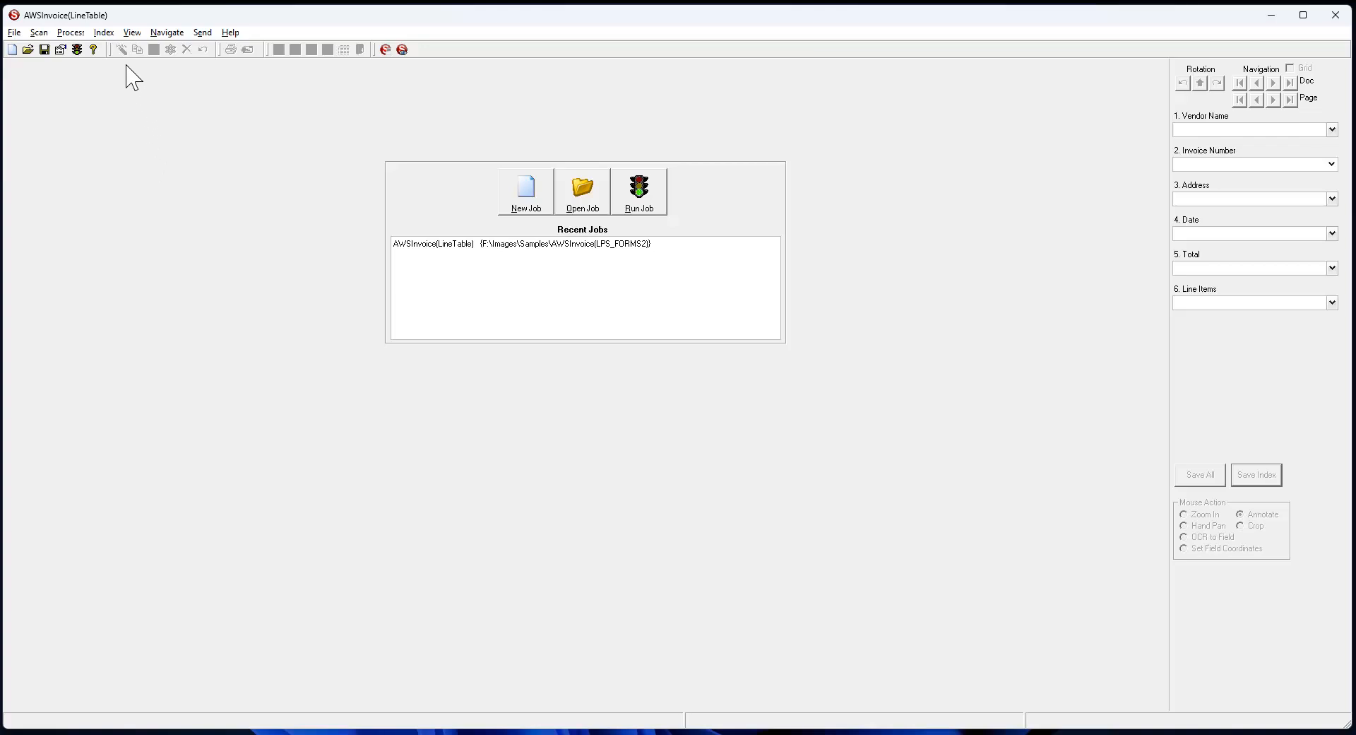
Open the batch's IndexLog CSV from the job's log folder in Excel, widen the Line Items column to examine the exported rows, and return to SimpleIndex.
left_click(130, 34)
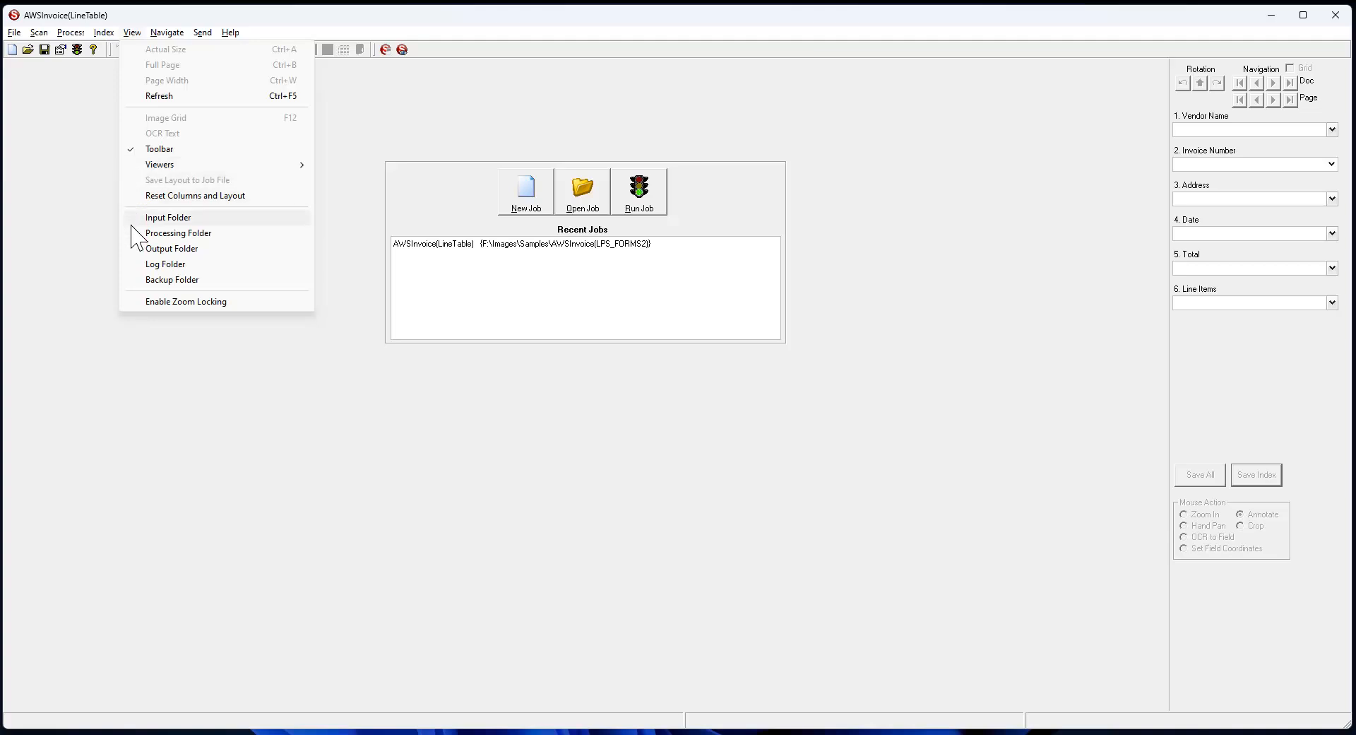
left_click(147, 263)
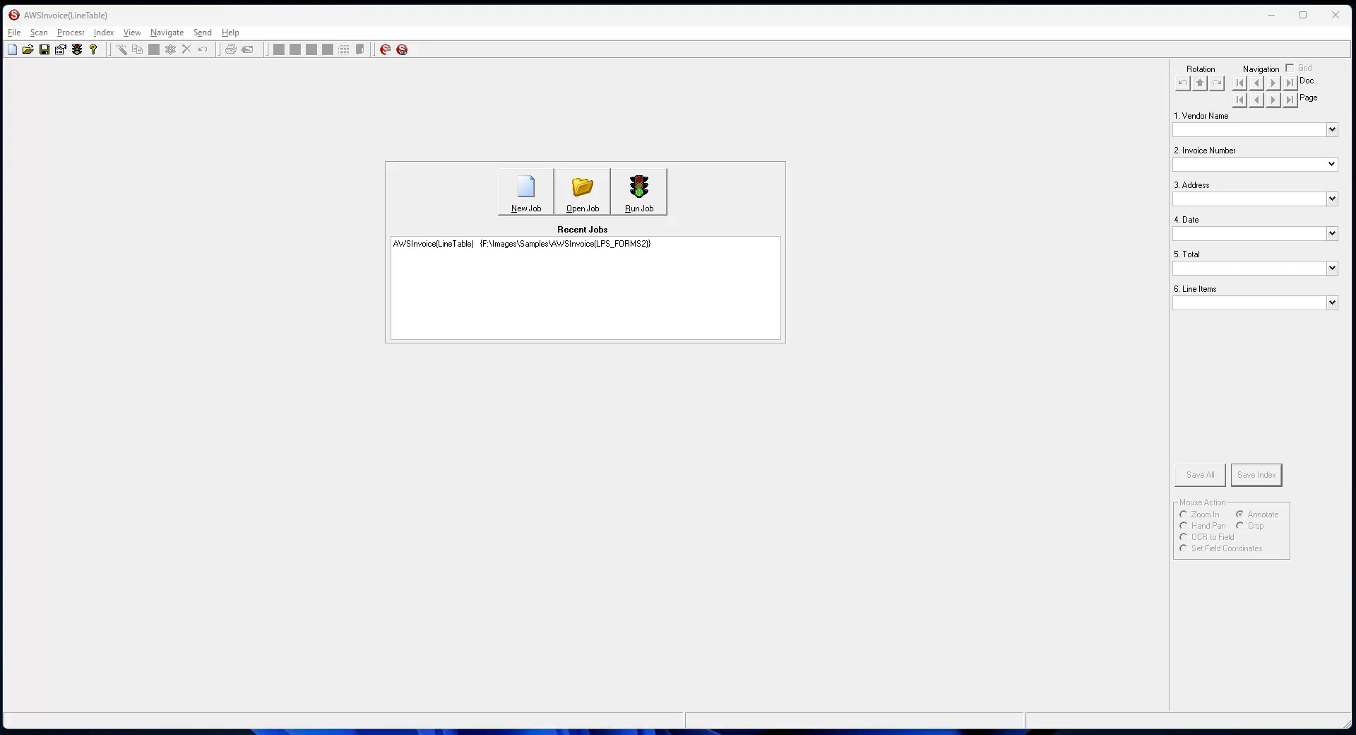
left_click_drag(1, 98, 811, 109)
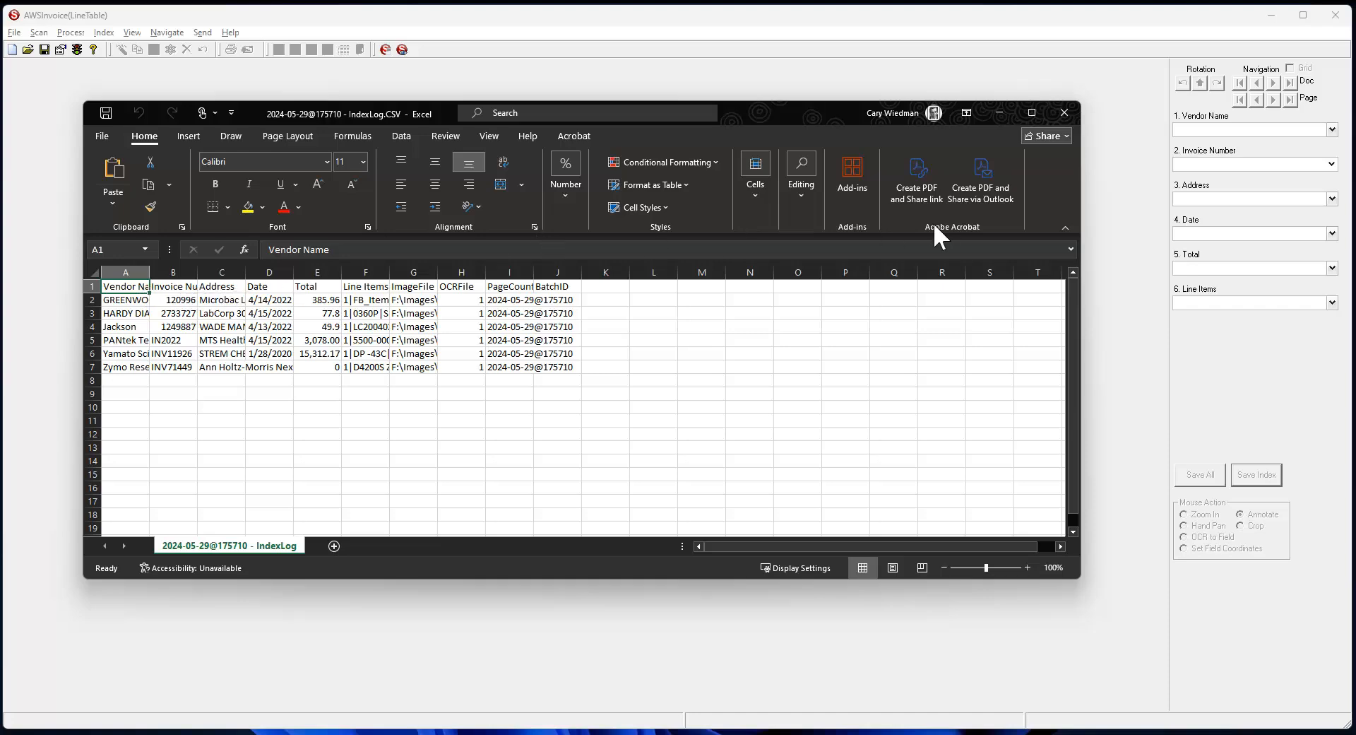
double_click(402, 281)
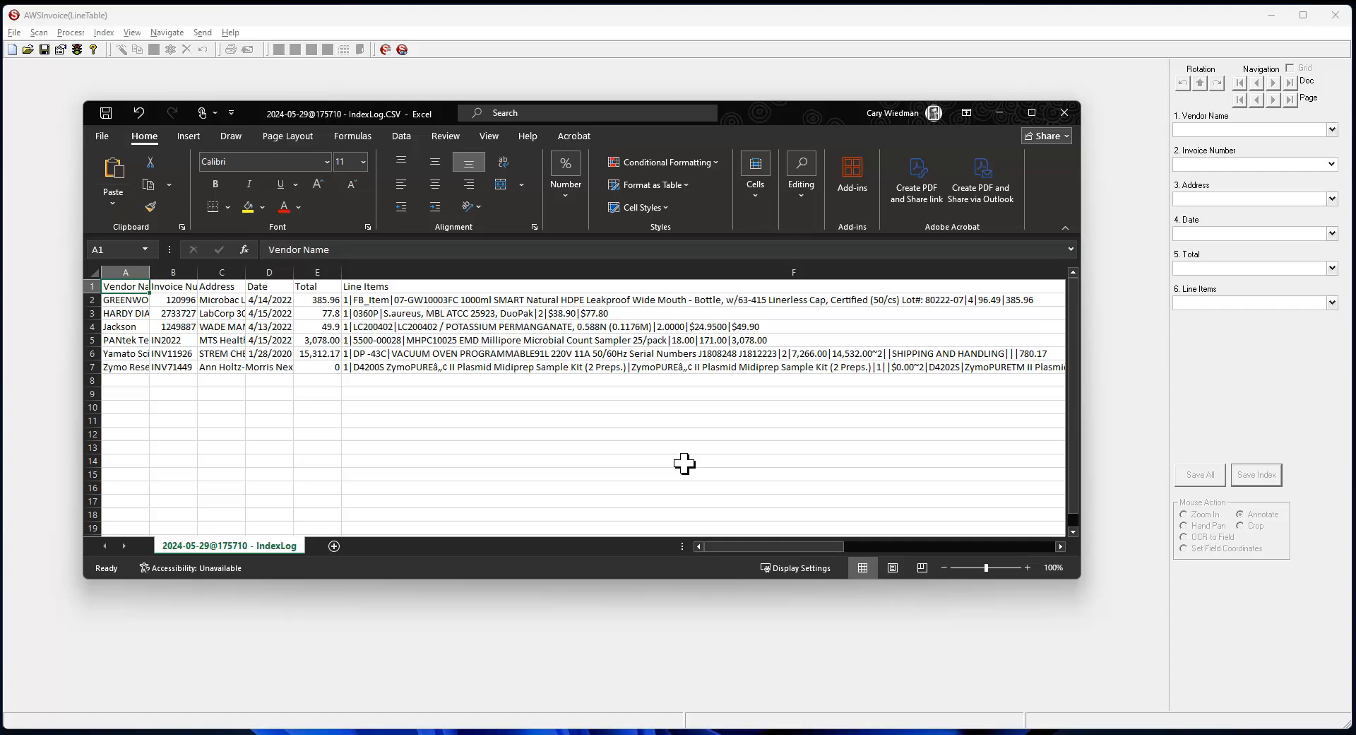
left_click(1110, 398)
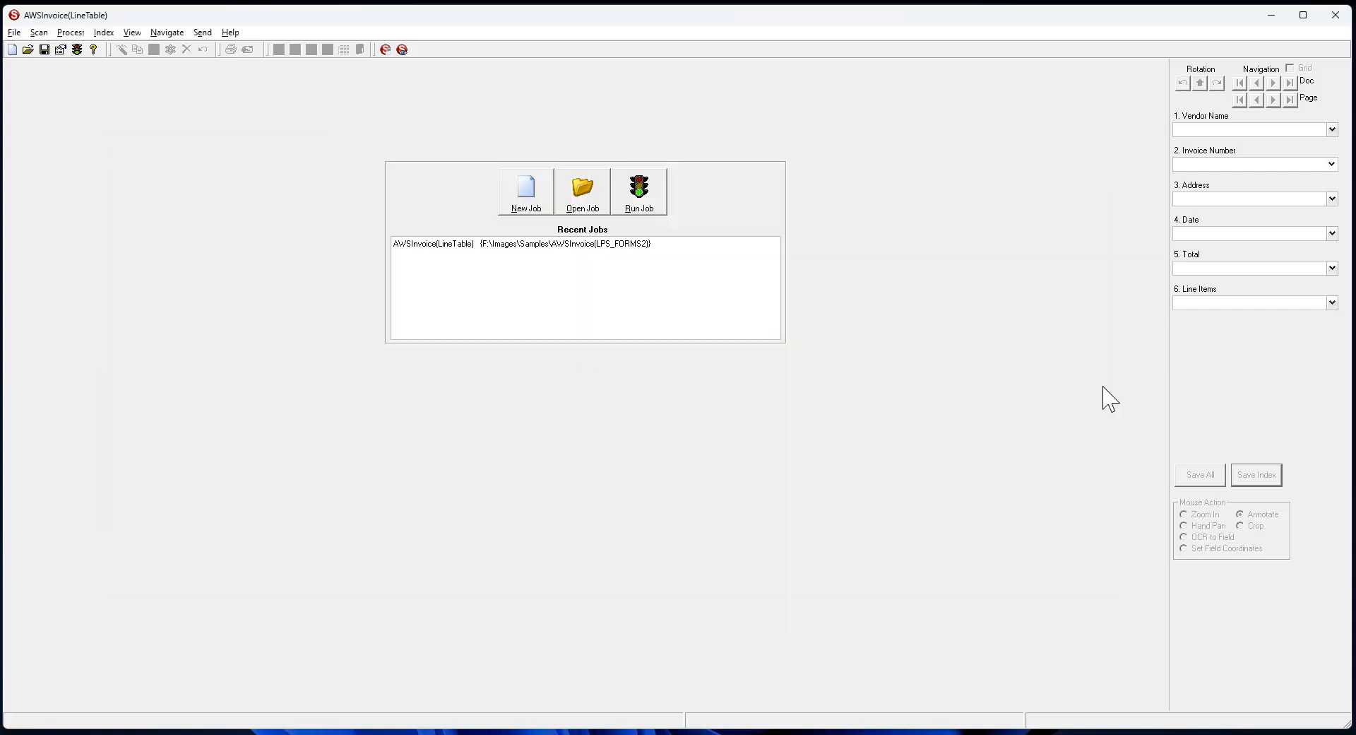